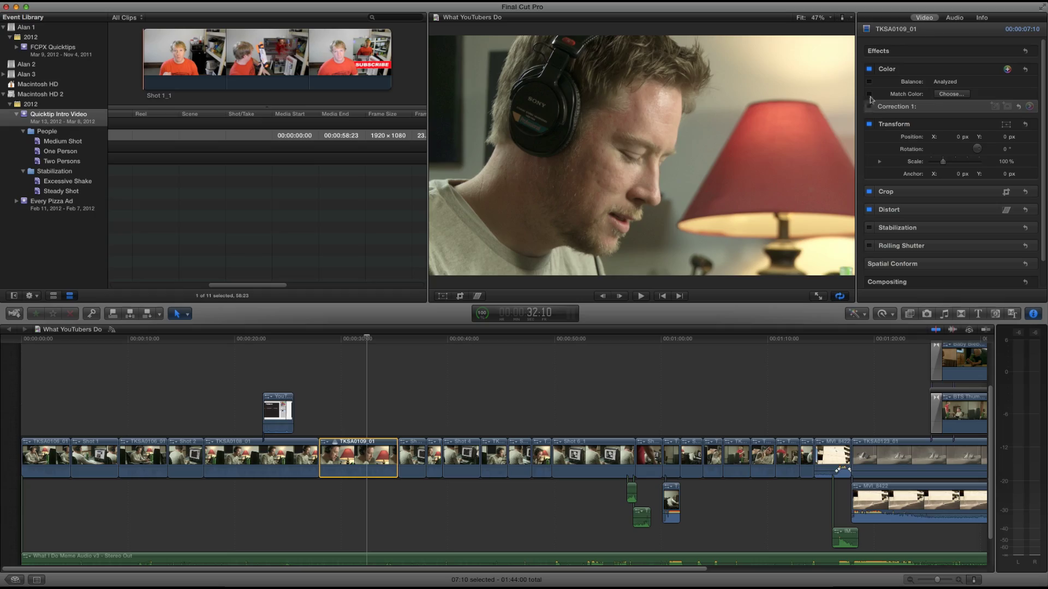
Step: Turn on automatic colour Balance for clip TKSA0109_01 in the Video inspector
left_click(869, 82)
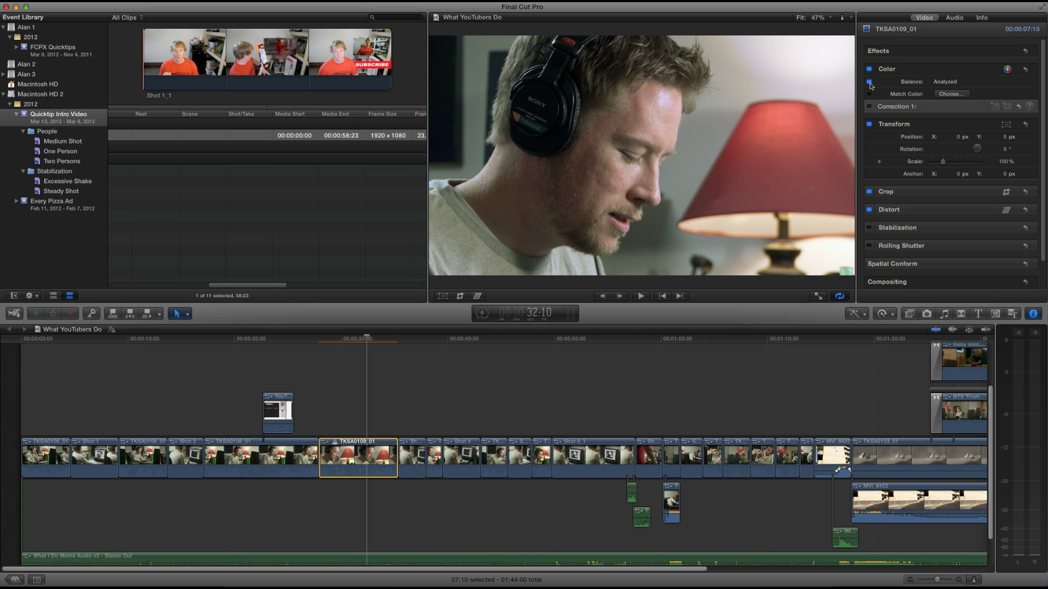
Step: Toggle Balance off and on to compare TKSA0109_01 with and without auto balance
left_click(869, 82)
left_click(869, 82)
left_click(870, 82)
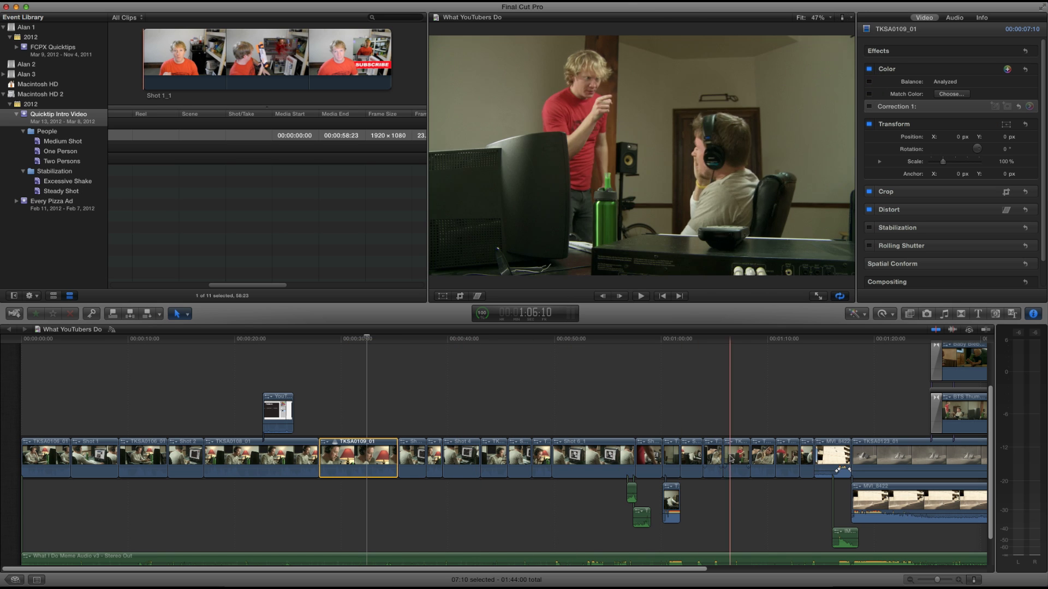
Step: On TKSA0122_01, disable its existing correction and compare automatic balance on and off
left_click(714, 459)
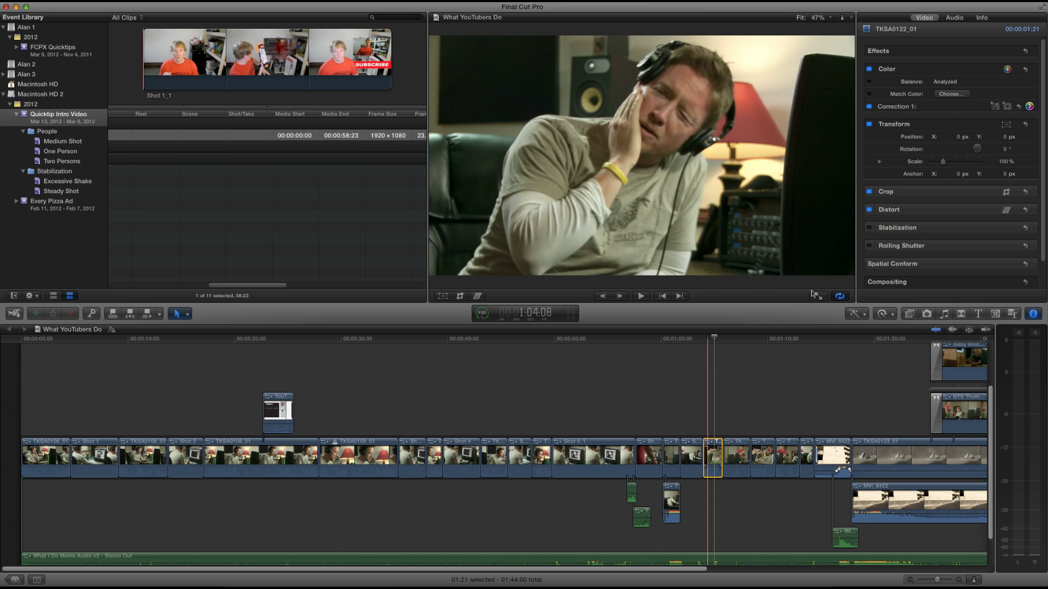
left_click(867, 106)
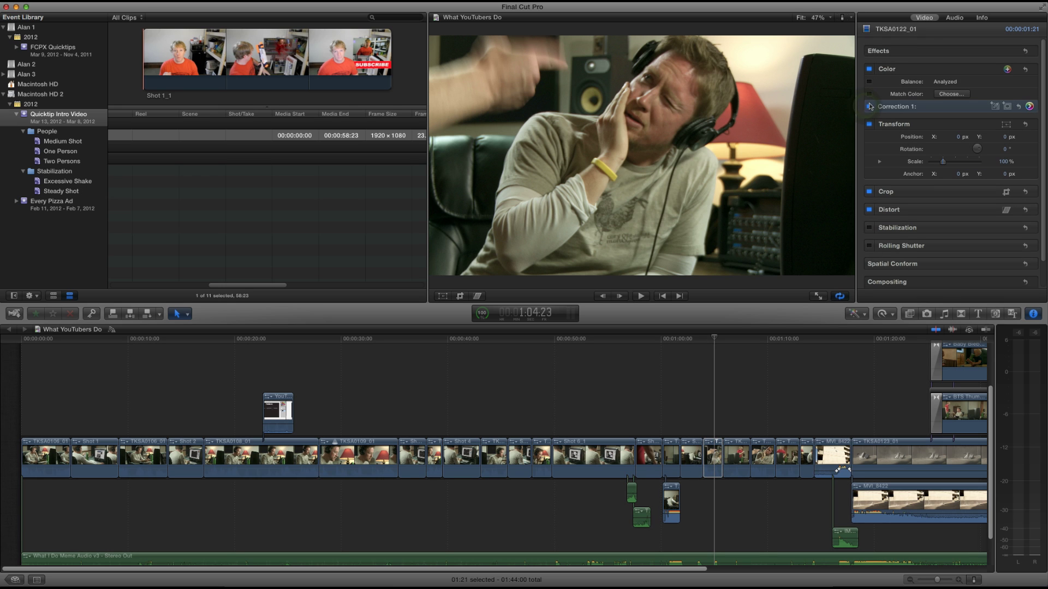
left_click(869, 107)
left_click(869, 82)
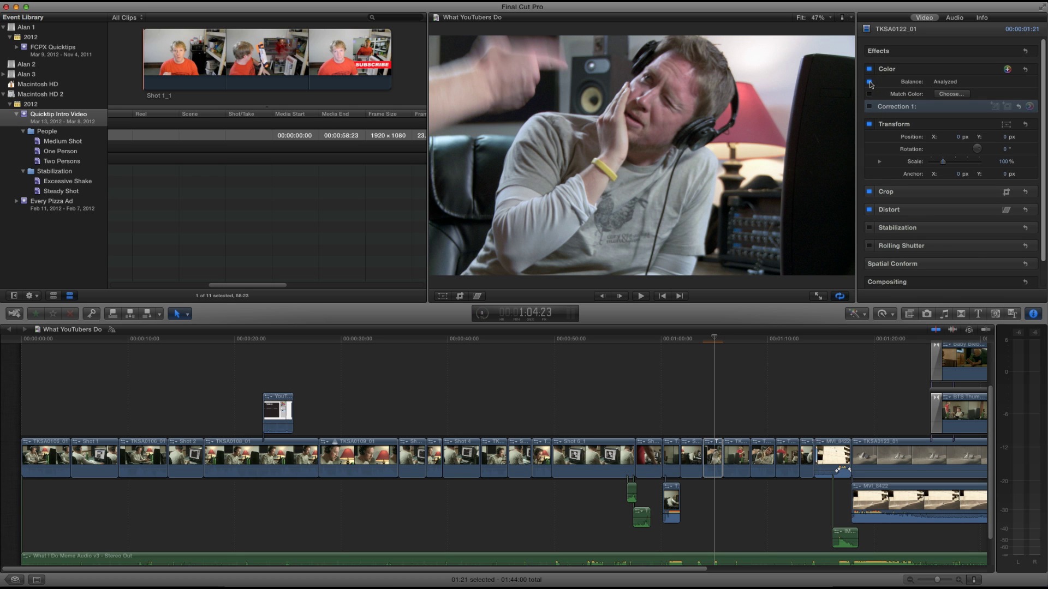
left_click(870, 82)
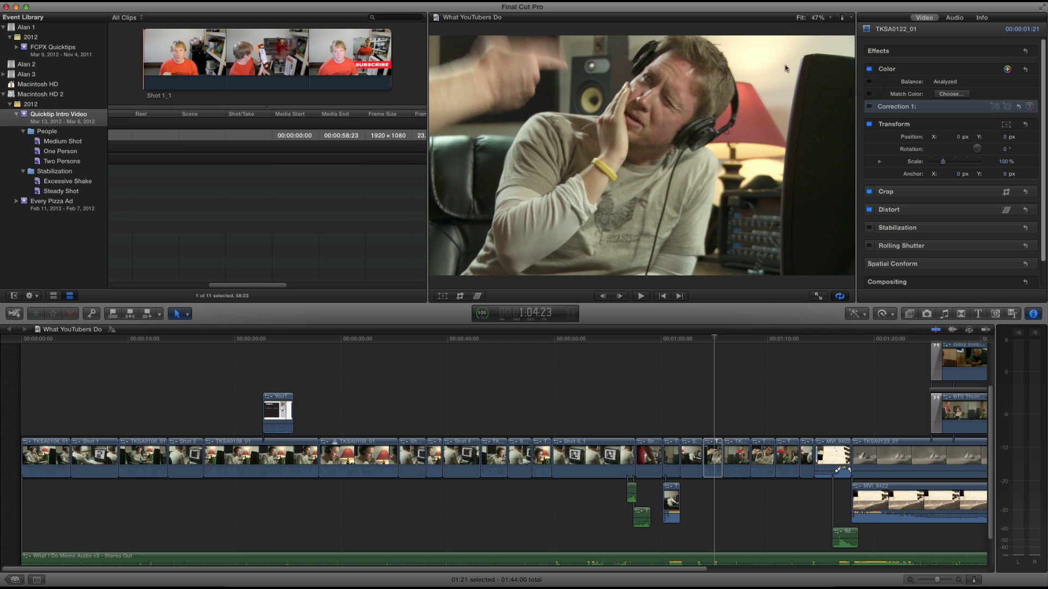
left_click(869, 83)
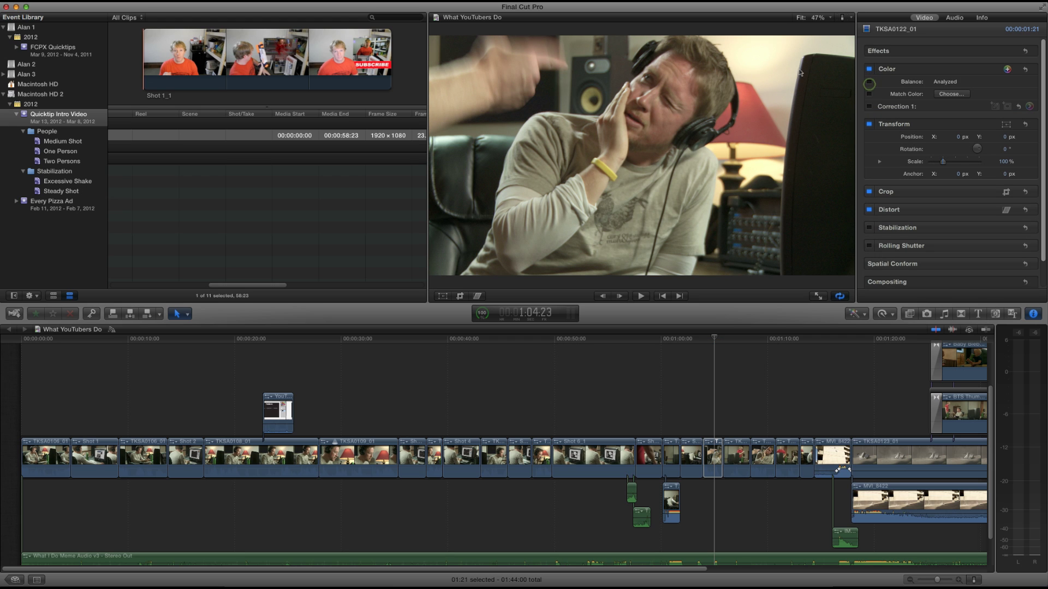
left_click(870, 83)
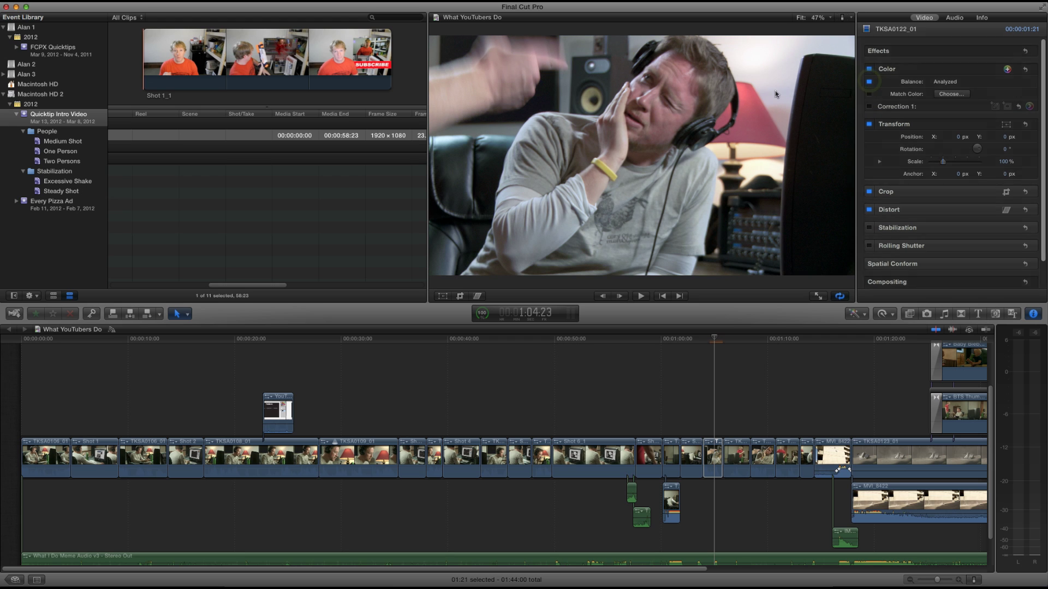
left_click(870, 83)
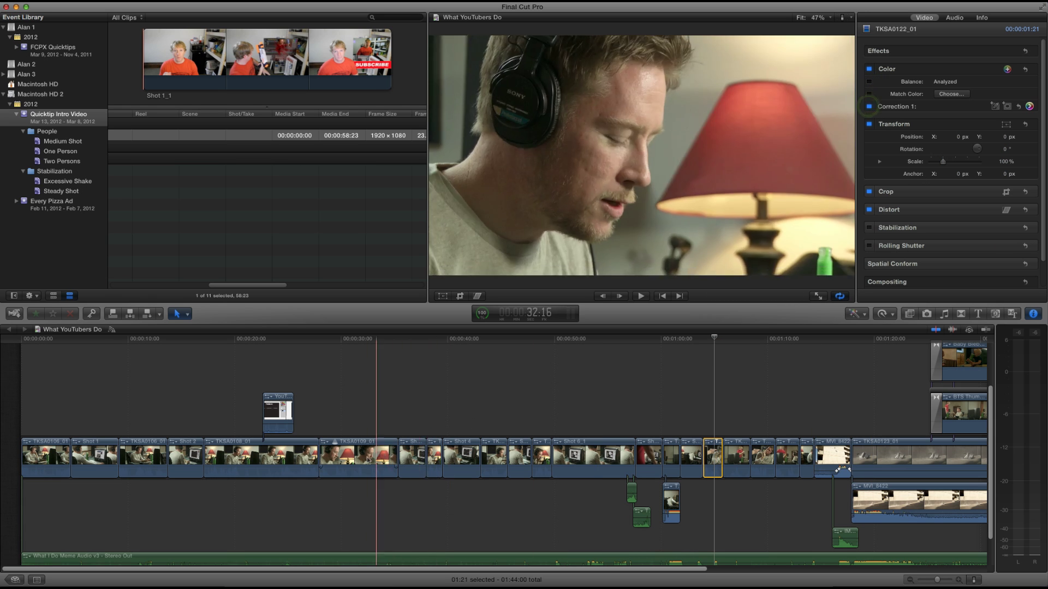
Step: Reselect TKSA0109_01 and apply Balance Color from the enhancements menu
left_click(360, 455)
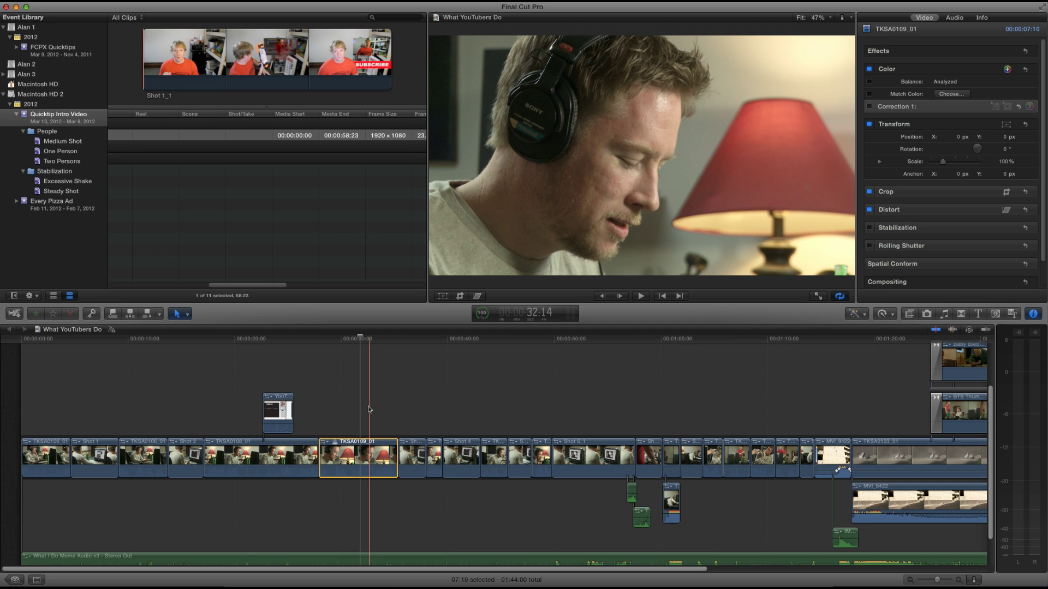
left_click(865, 314)
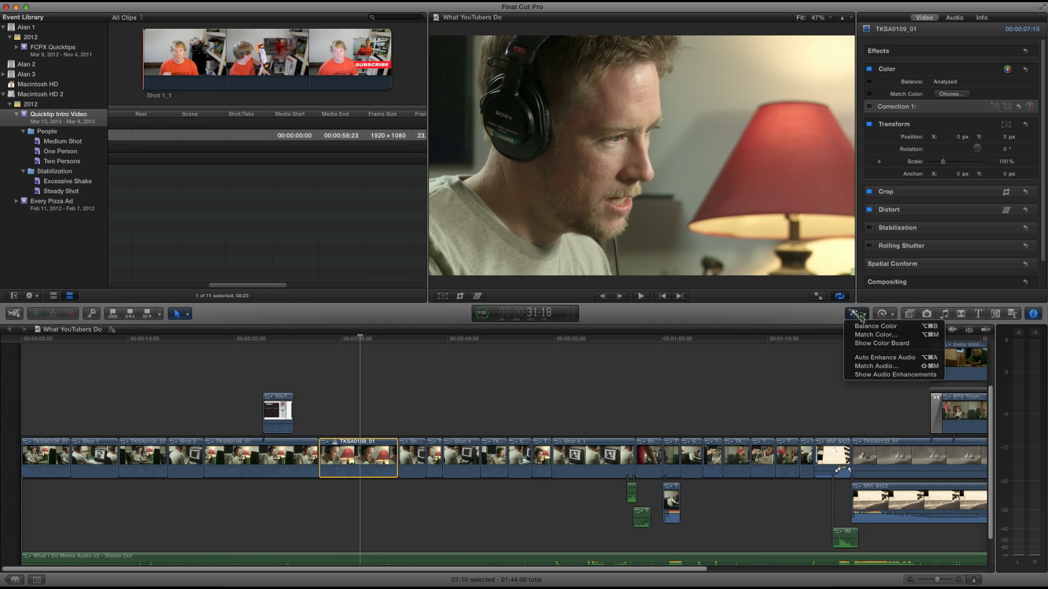
left_click(926, 328)
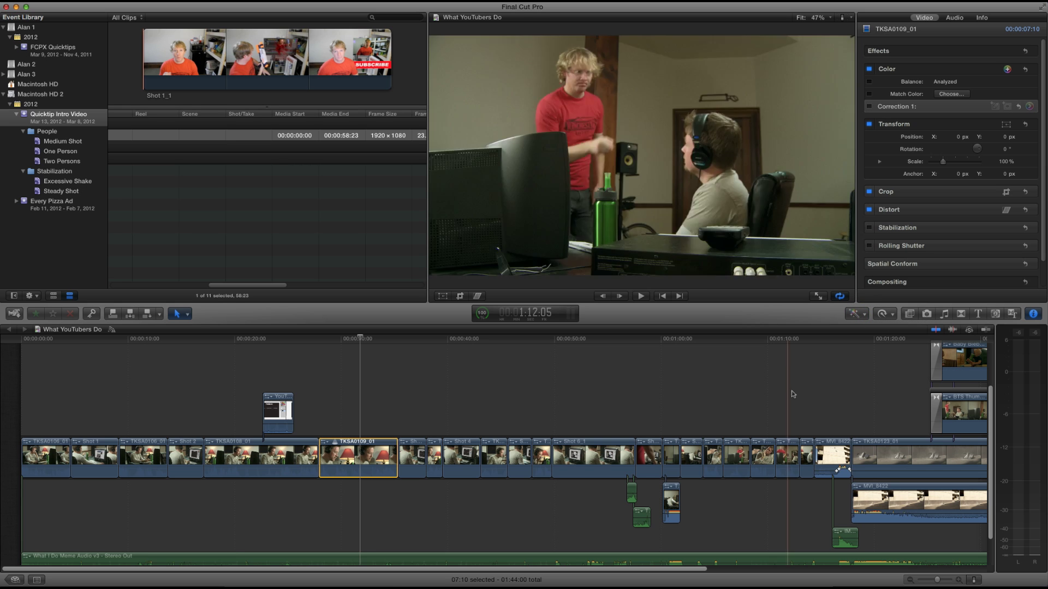
left_click(831, 458)
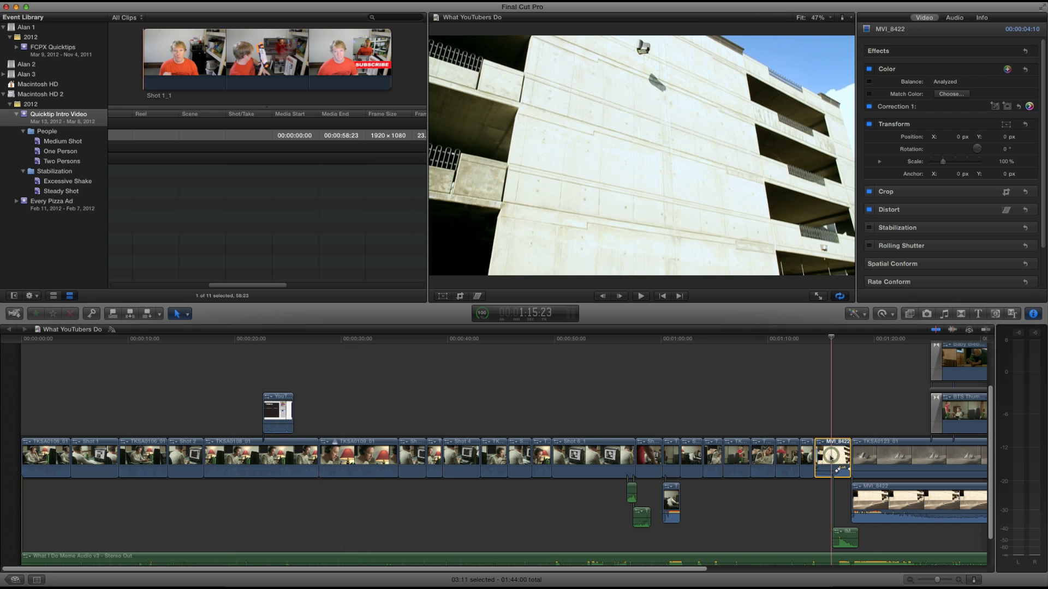
left_click(868, 107)
left_click(870, 107)
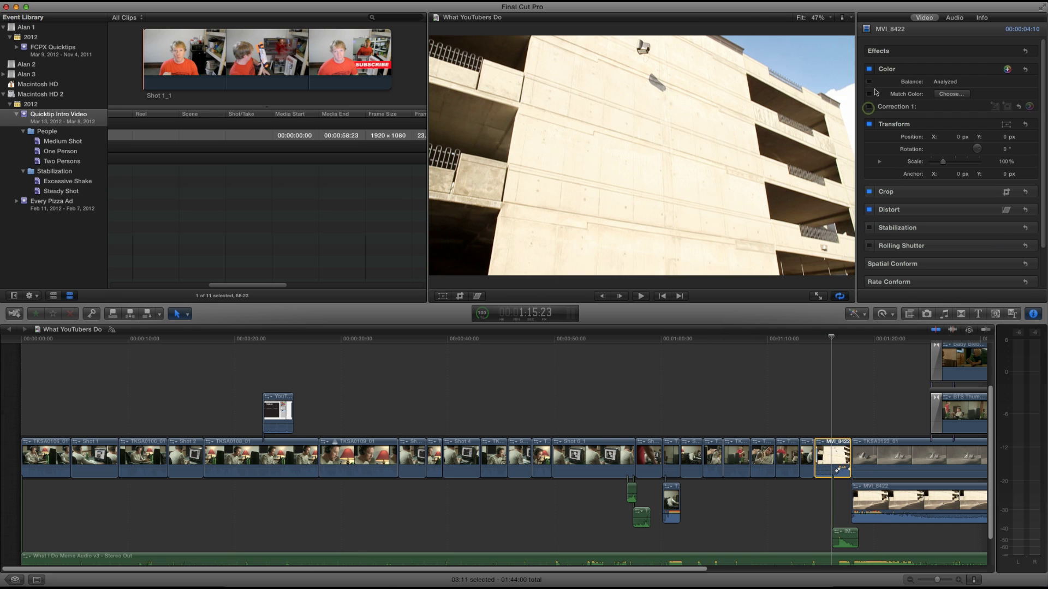
left_click(869, 82)
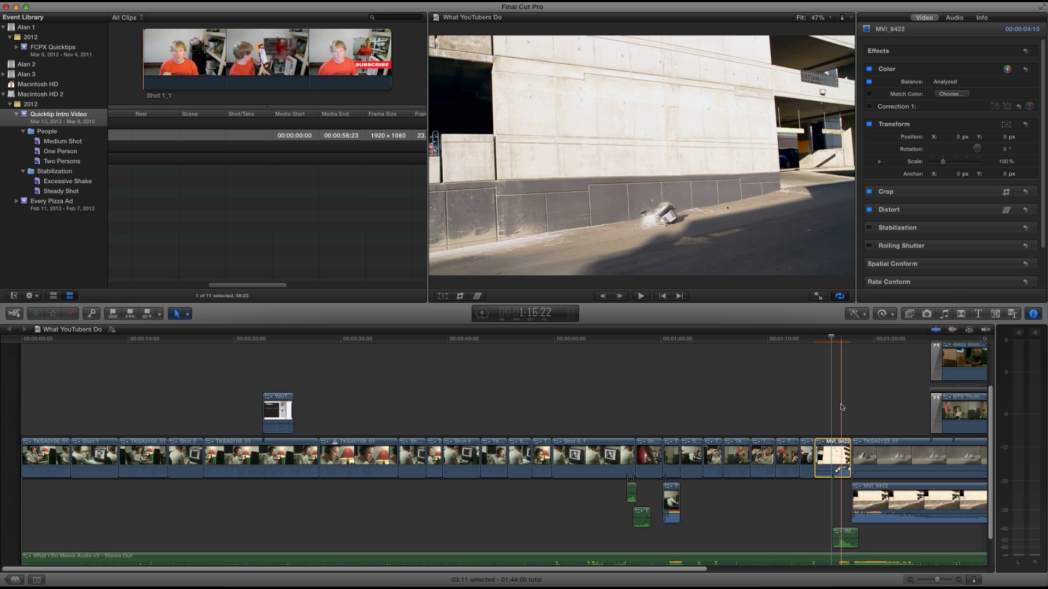
left_click(825, 453)
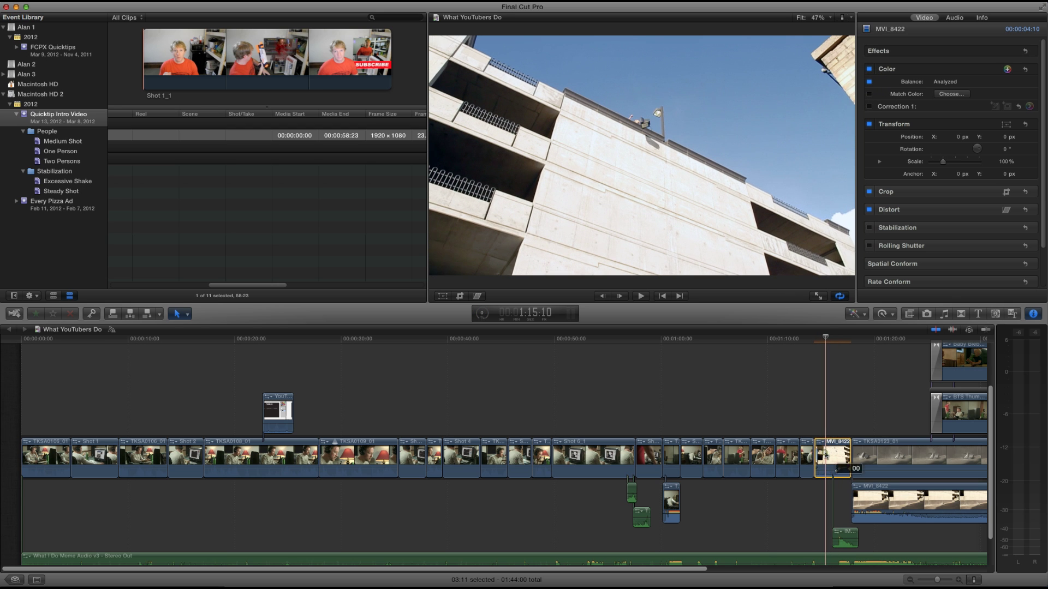
left_click(869, 82)
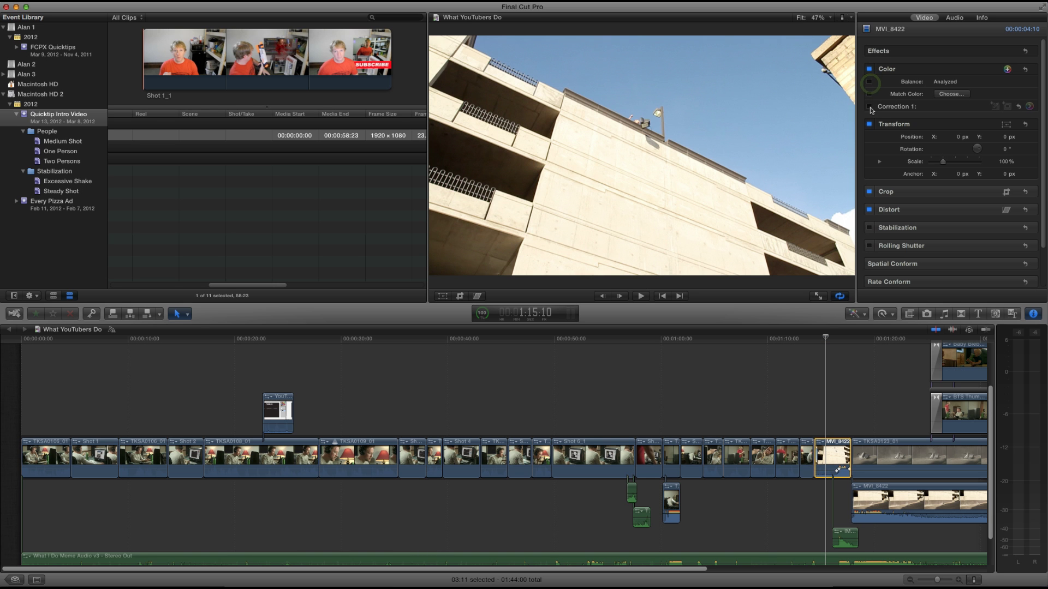
left_click(869, 107)
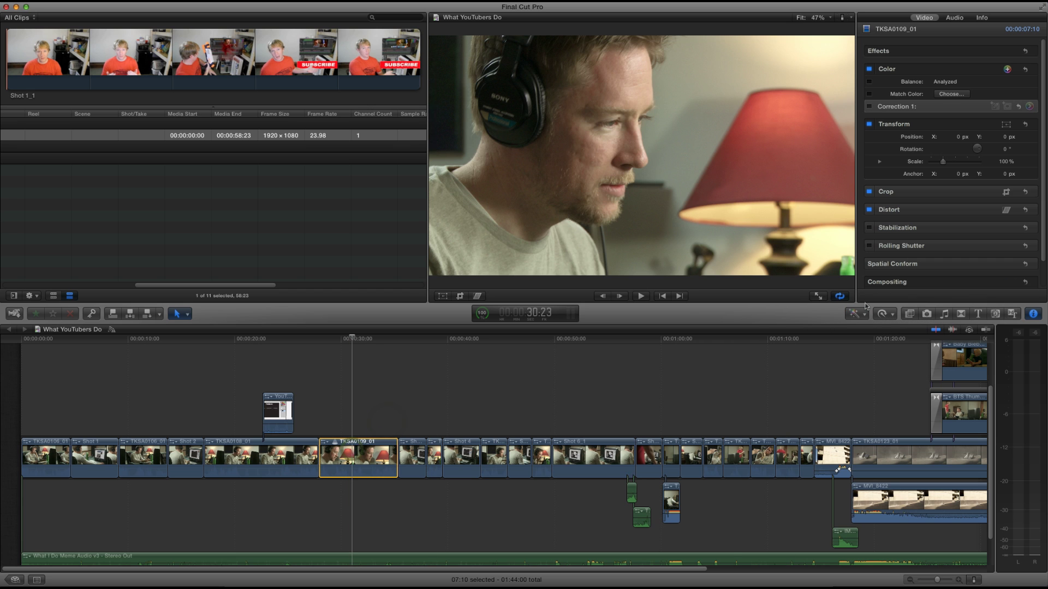
Step: Try Match Color with a reference frame preview, then cancel without applying
left_click(855, 314)
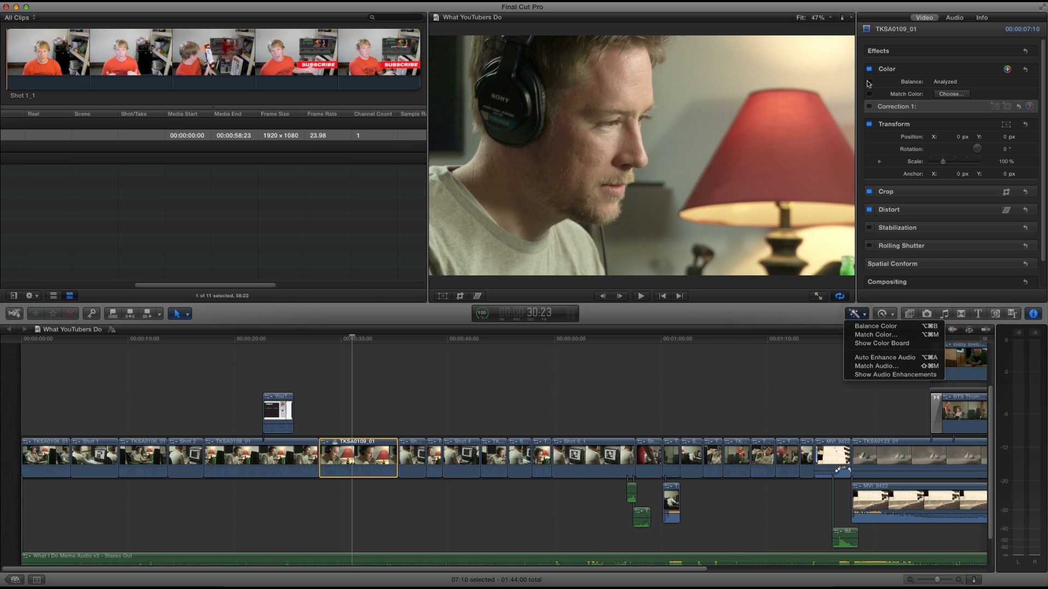
left_click(870, 96)
left_click(869, 95)
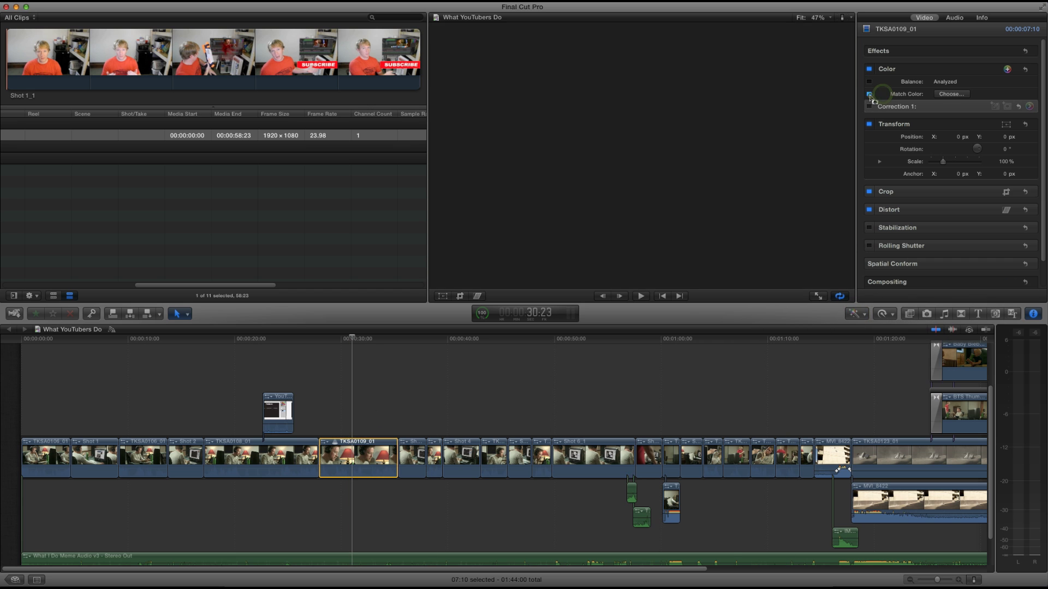
left_click(781, 295)
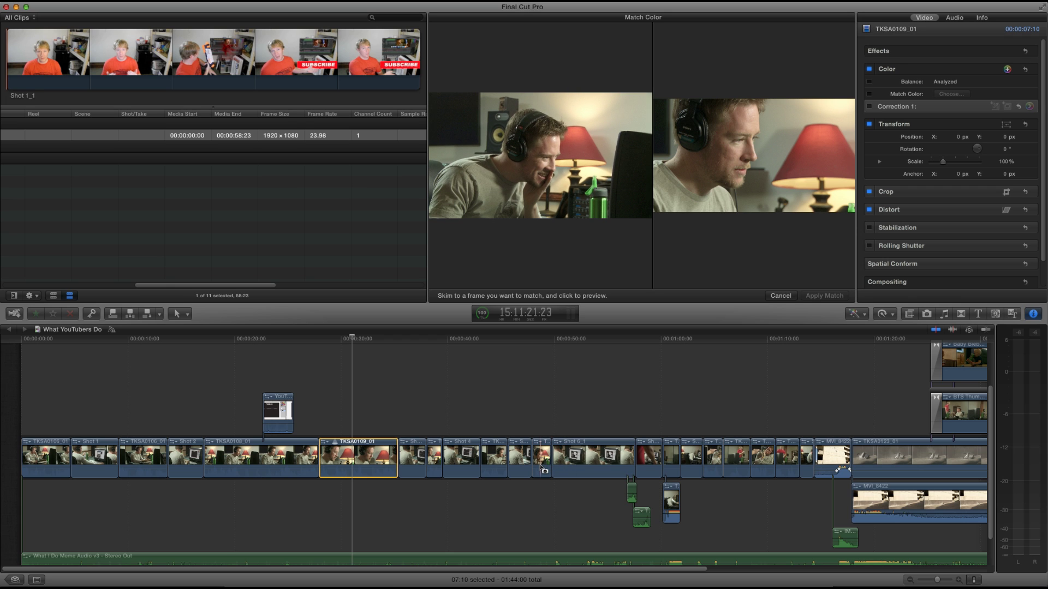
left_click(541, 464)
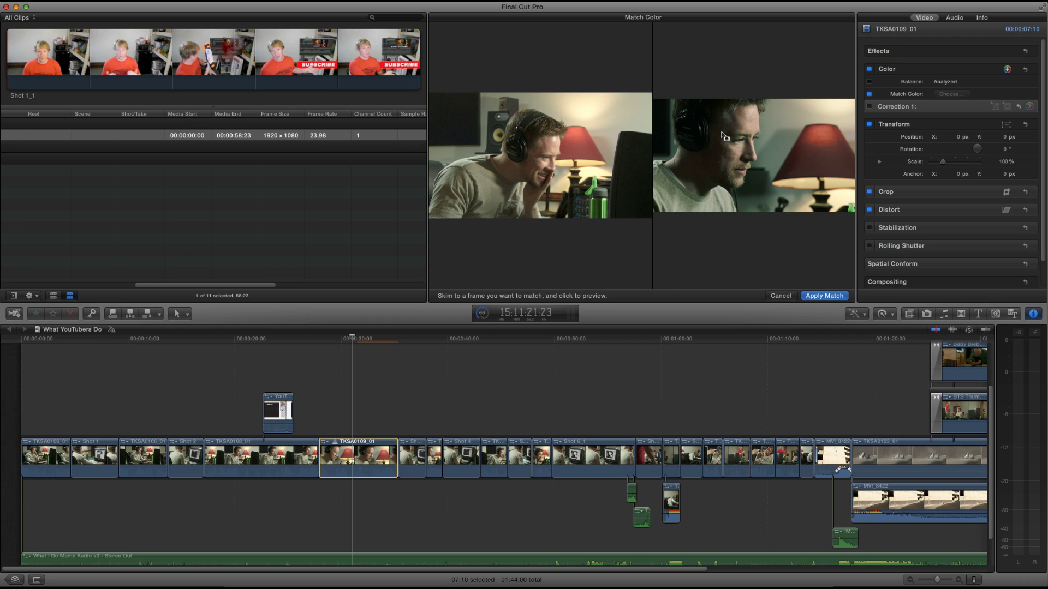
left_click(778, 295)
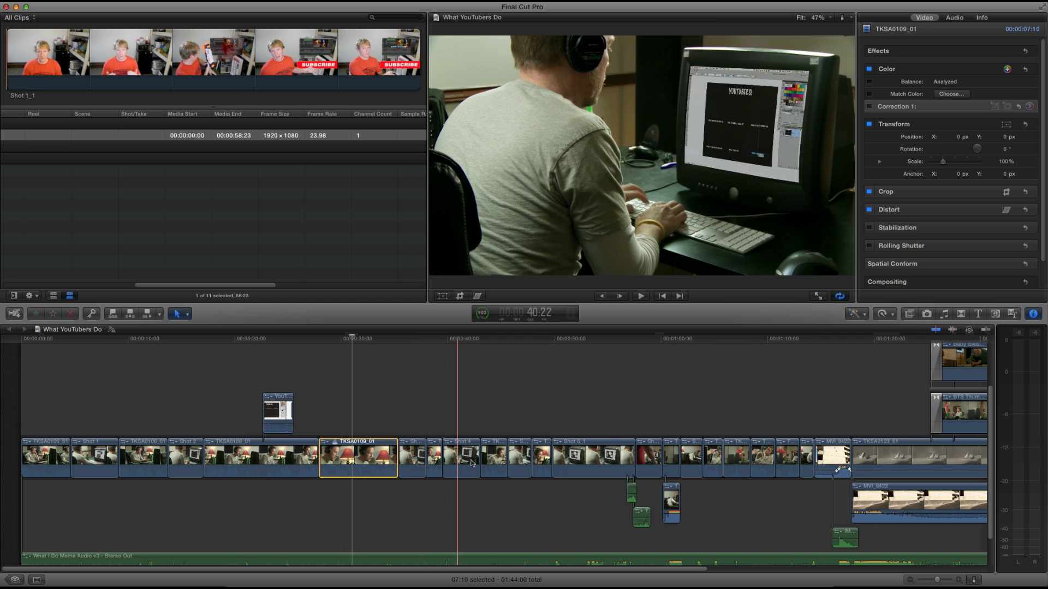
Step: Start Match Color on TKSA0108_01 and preview it against the TKSA0109_01 close-up frame
left_click(497, 461)
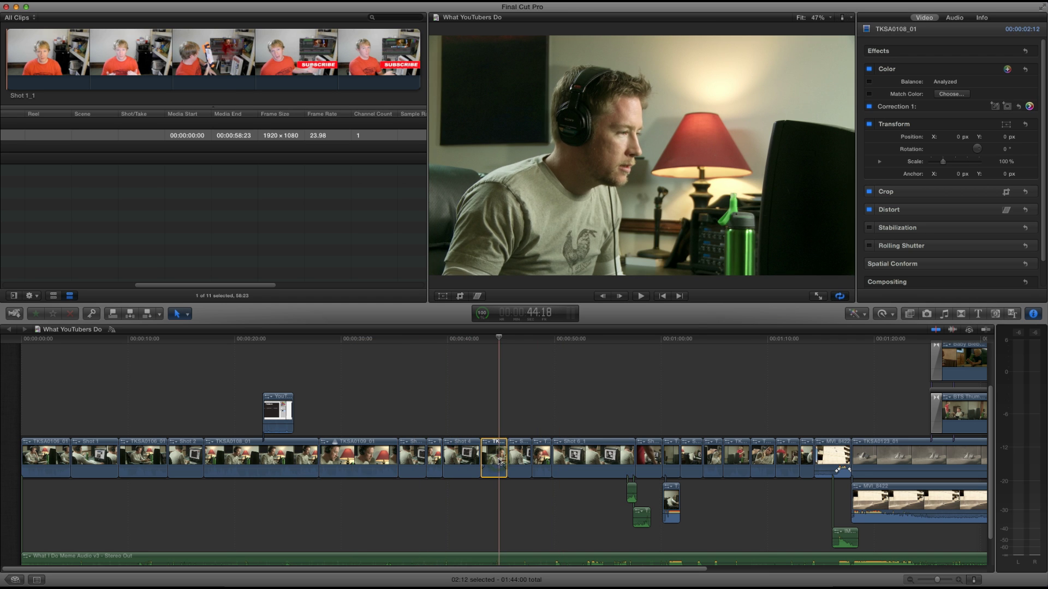
key("alt+super+m")
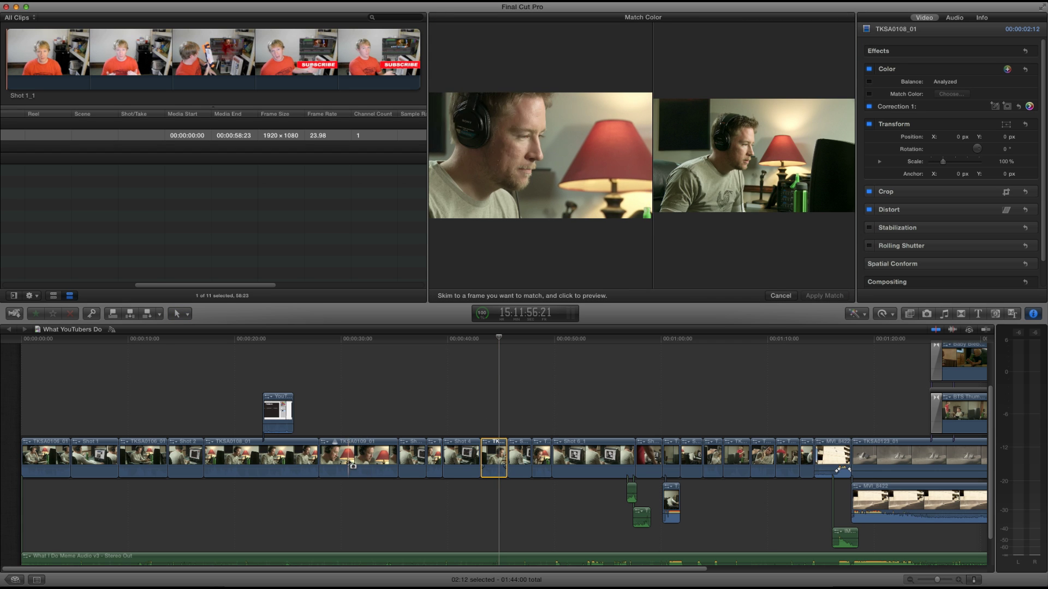
left_click(344, 463)
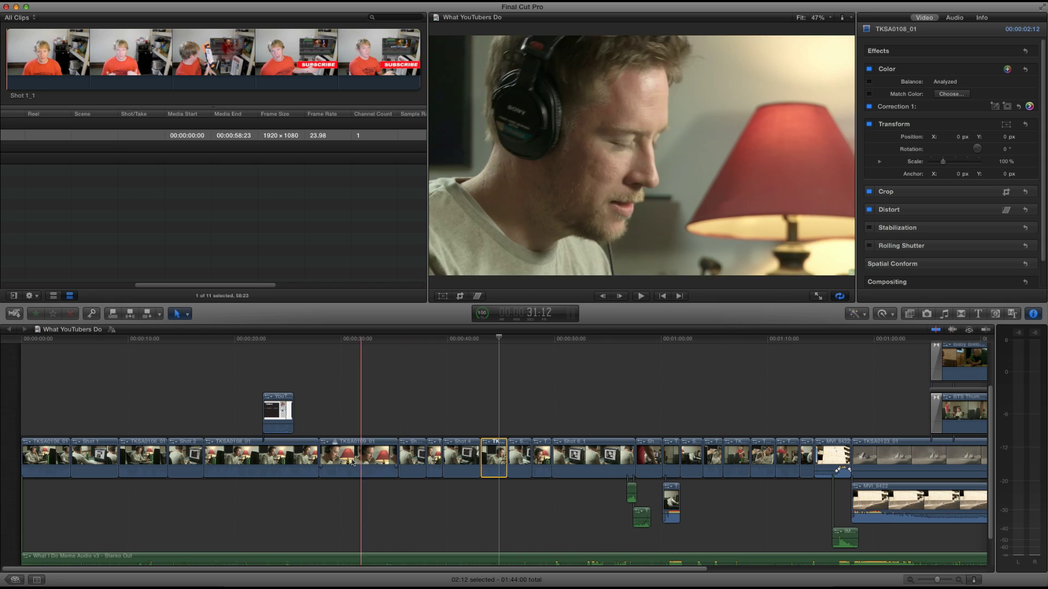
left_click(352, 461)
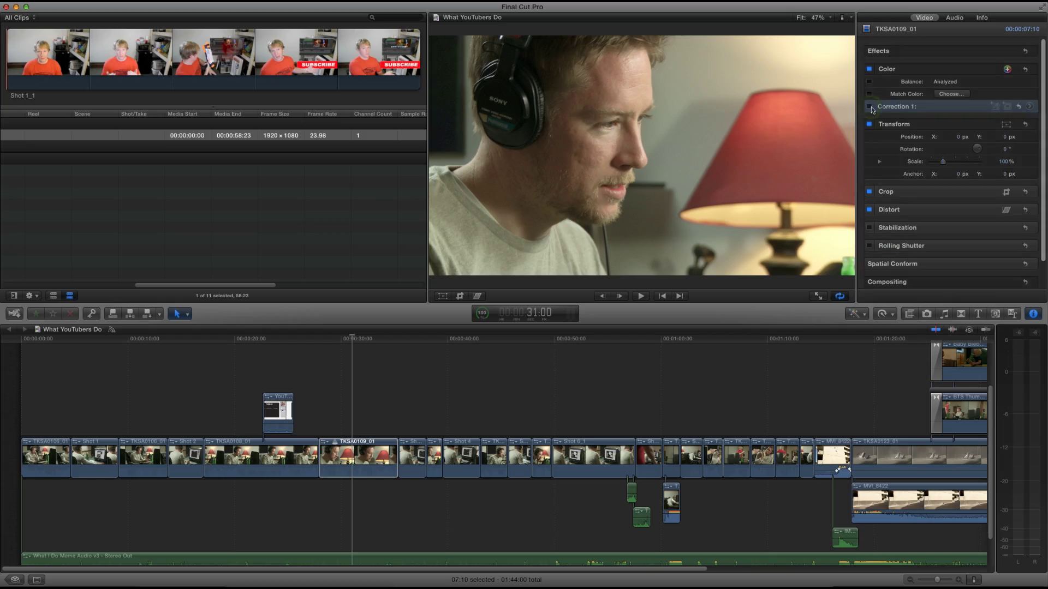
Step: Shift Correction 1's Global colour slightly (about 62°, 2%), then add Correction 2
left_click(1029, 107)
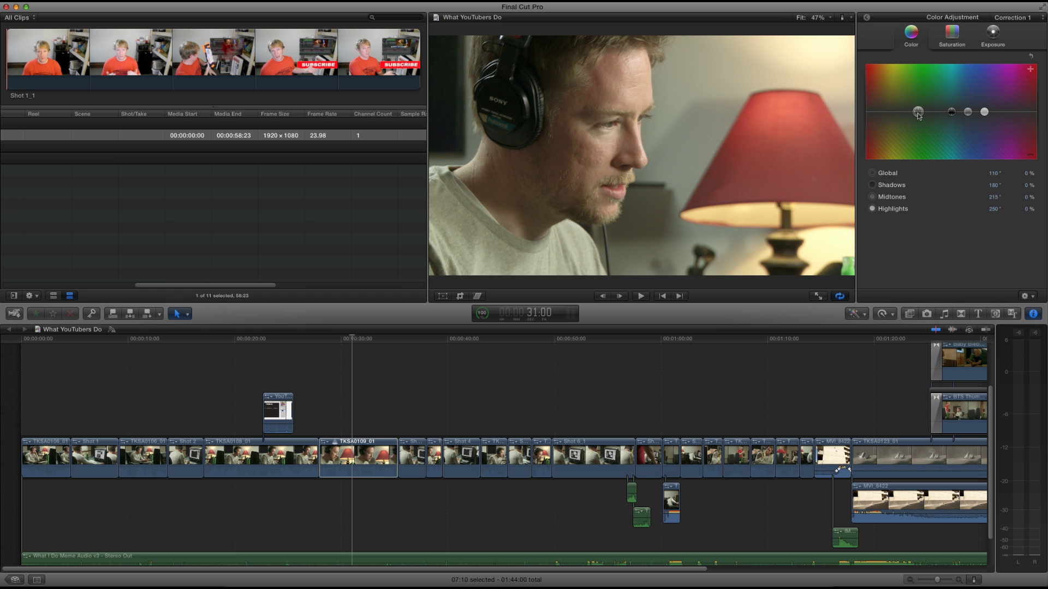
left_click(918, 112)
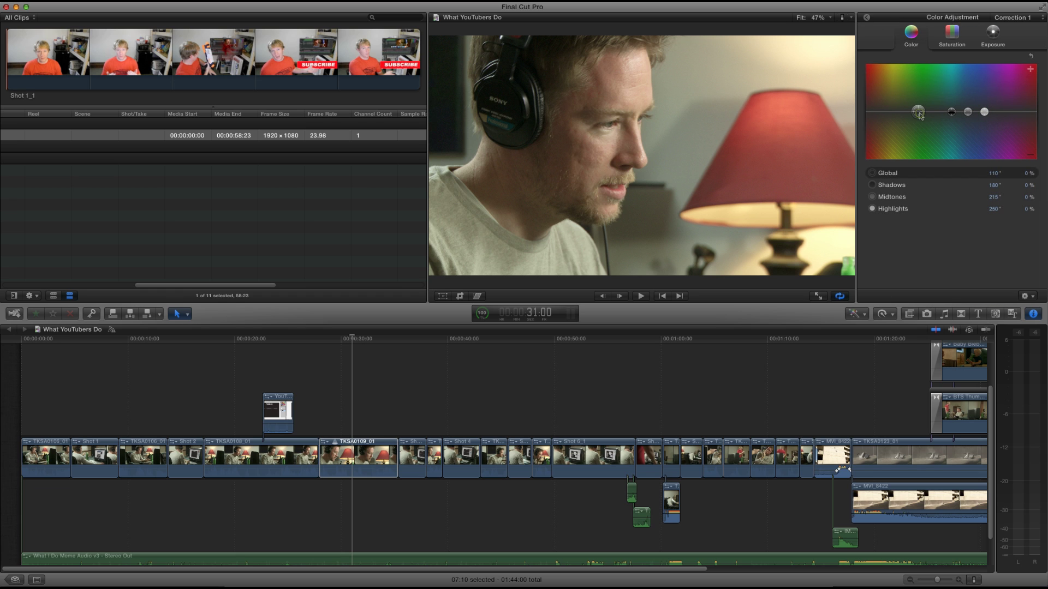
left_click_drag(920, 116, 898, 115)
left_click(867, 19)
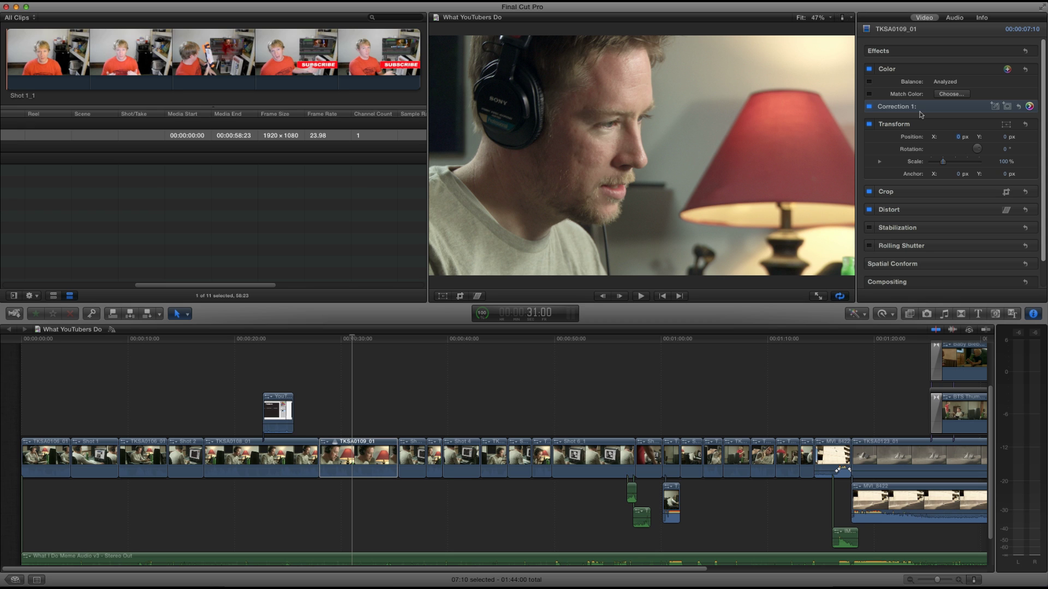
left_click(1007, 69)
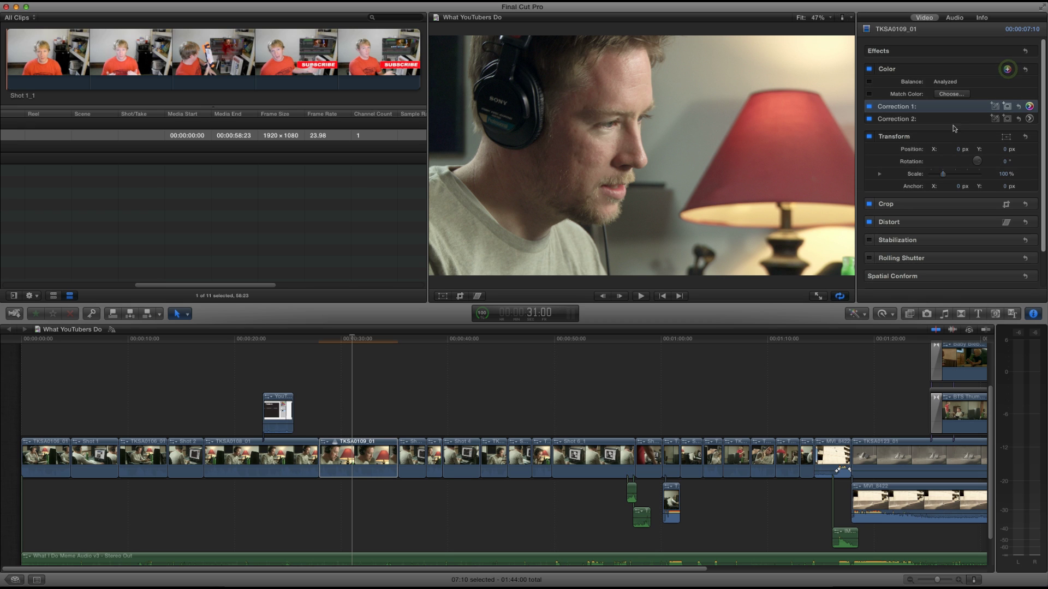
Step: On Correction 2's Color Board, tint shadows toward cyan and midtones toward warm yellow
left_click(1029, 119)
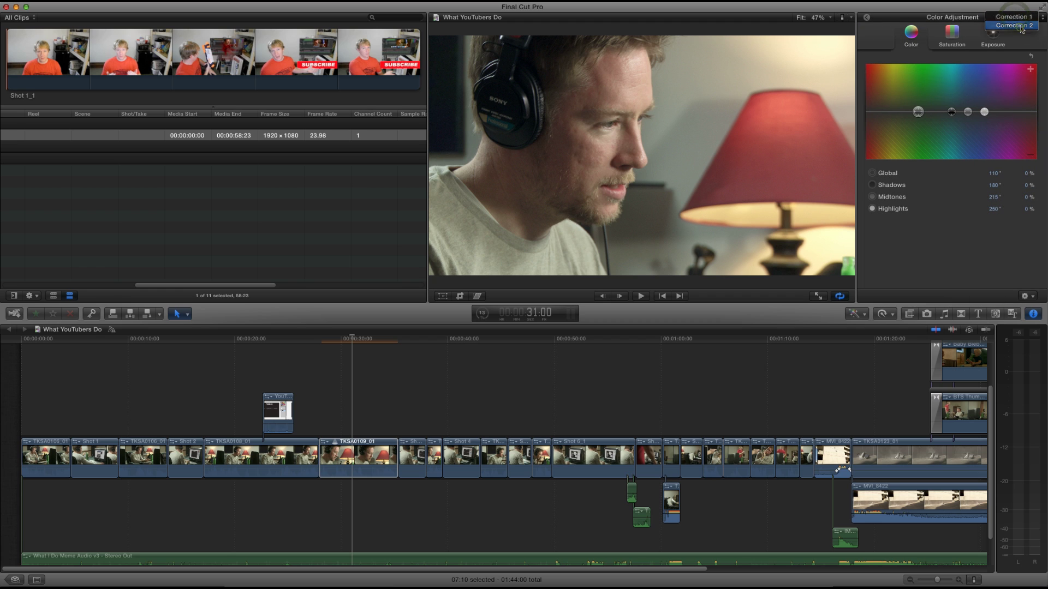
left_click(1019, 27)
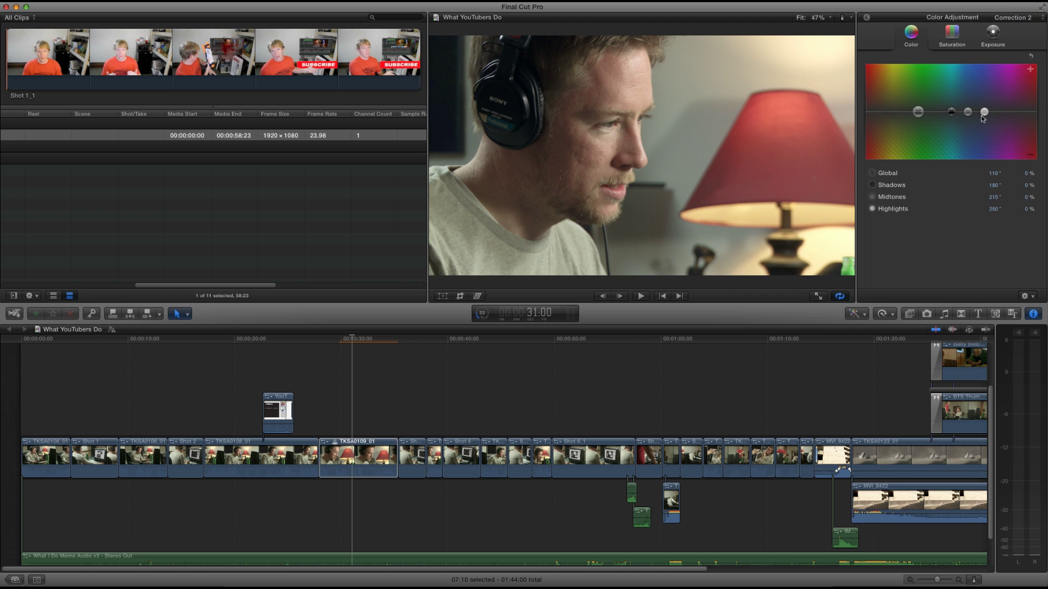
left_click_drag(952, 113, 958, 116)
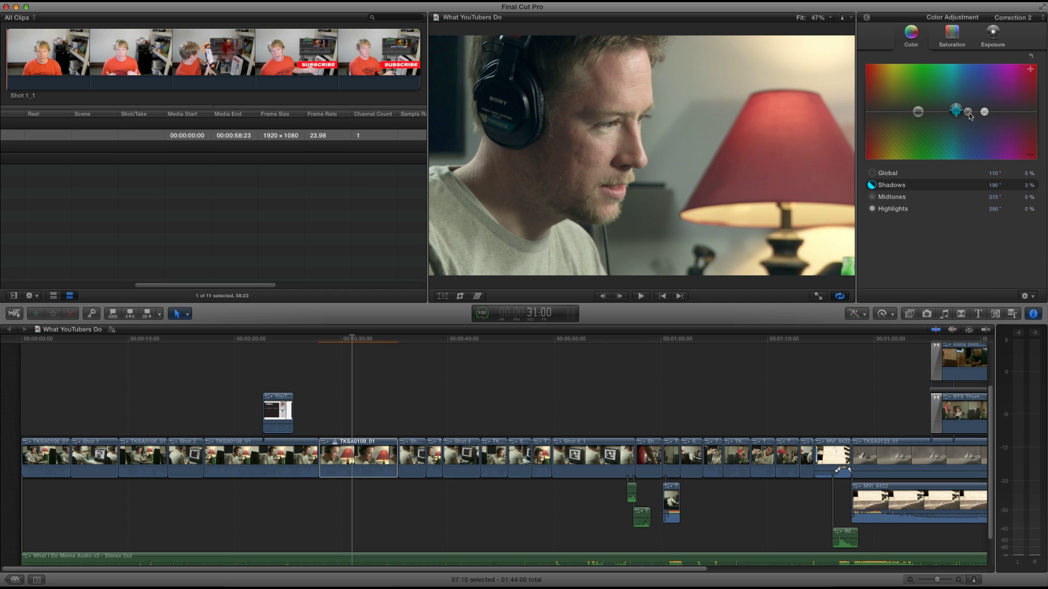
left_click_drag(968, 112, 891, 109)
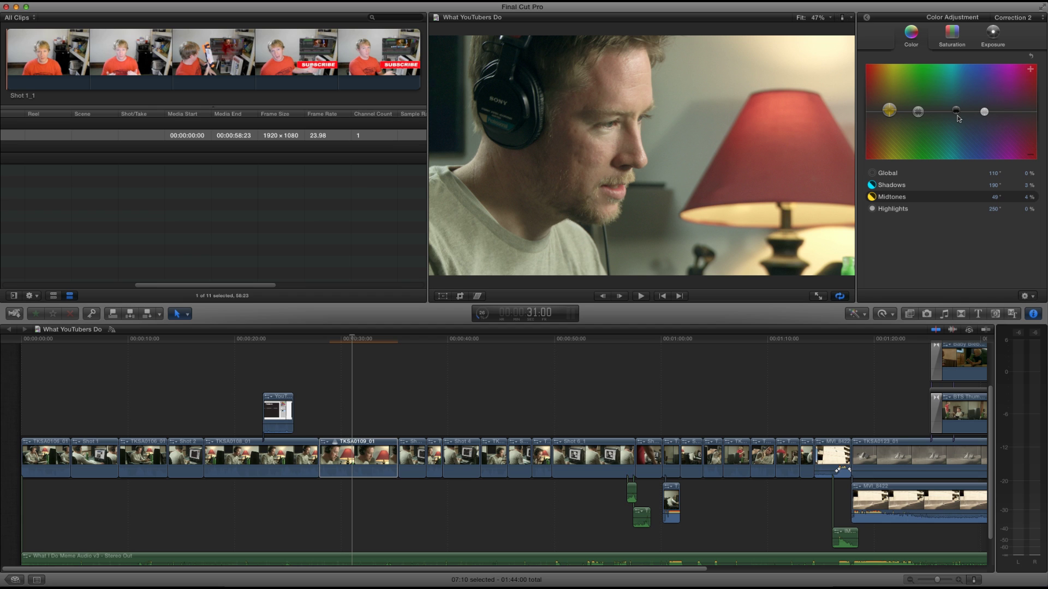
left_click(992, 33)
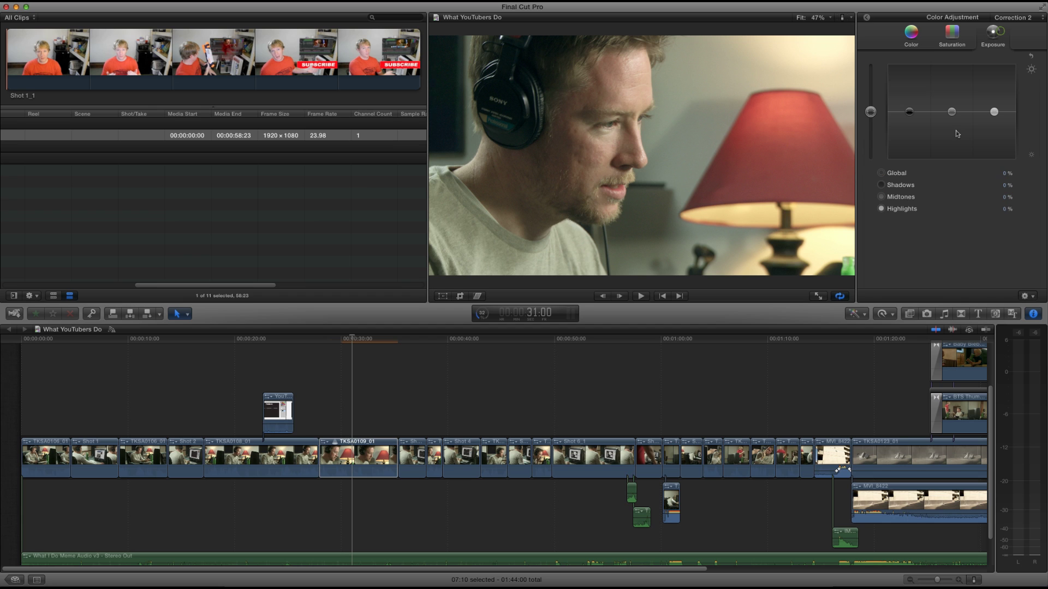
left_click(909, 114)
Step: Darken Correction 2's shadows to -2% and start a colour mask for Correction 3
left_click_drag(909, 114, 952, 120)
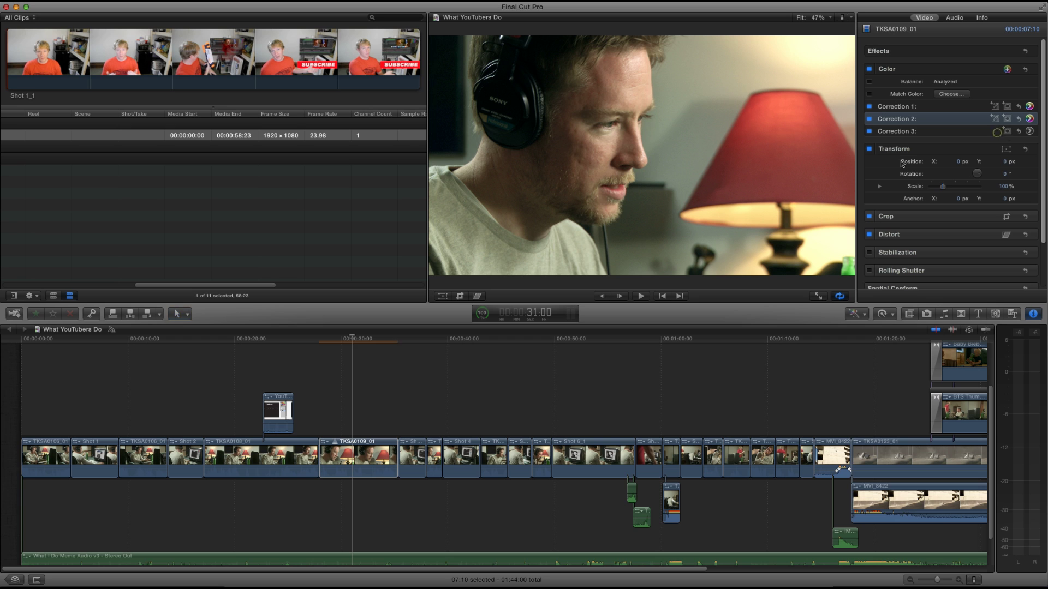
left_click(996, 132)
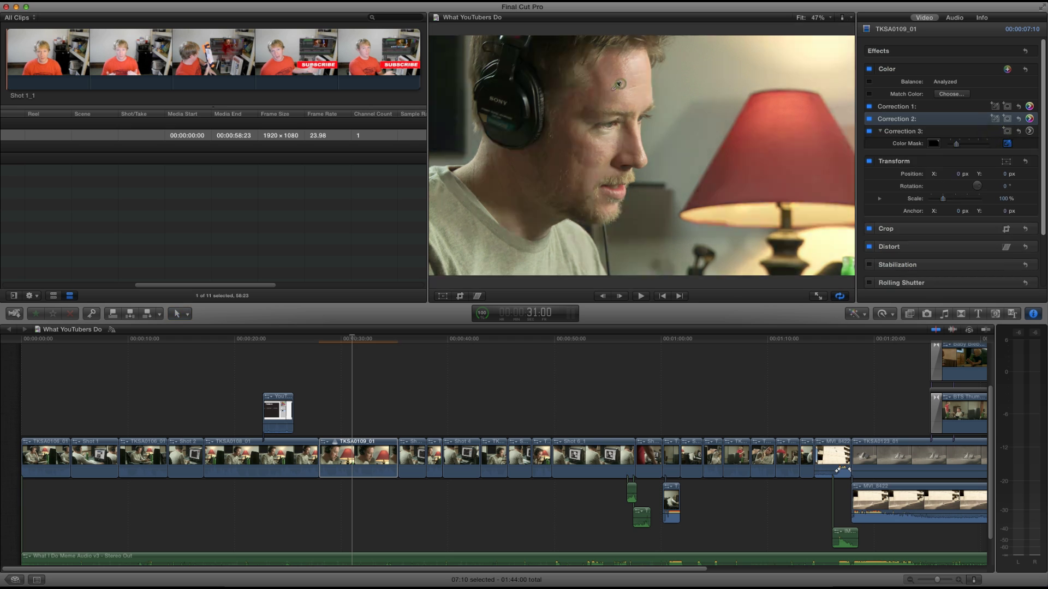
Step: Sample the forehead and cheek skin tones, then refine the mask with two wall samples
left_click_drag(619, 84, 602, 92)
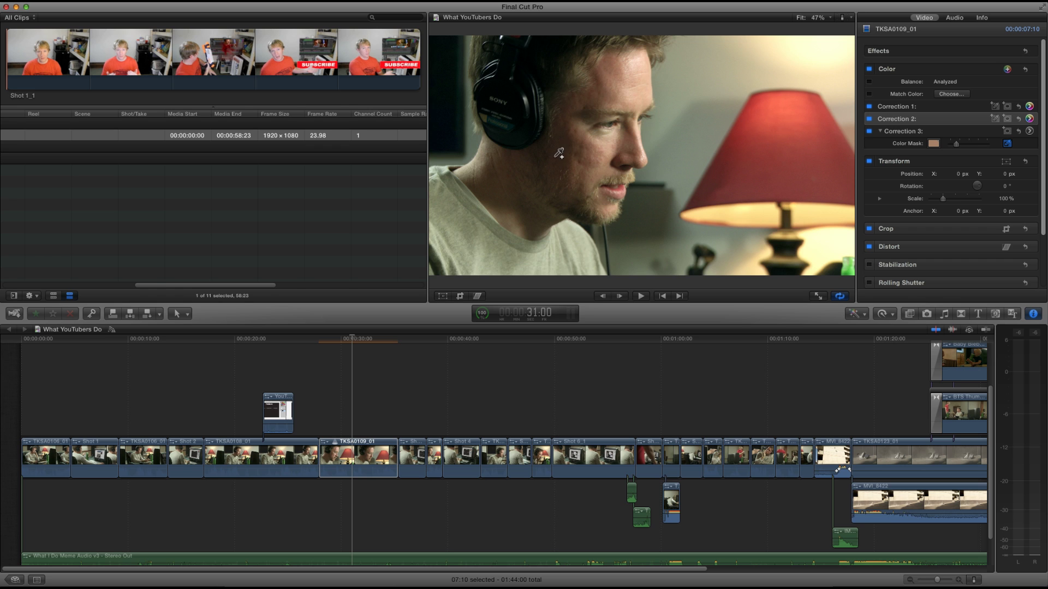
left_click(558, 154, "shift")
left_click_drag(708, 78, 760, 53)
left_click_drag(718, 75, 729, 65)
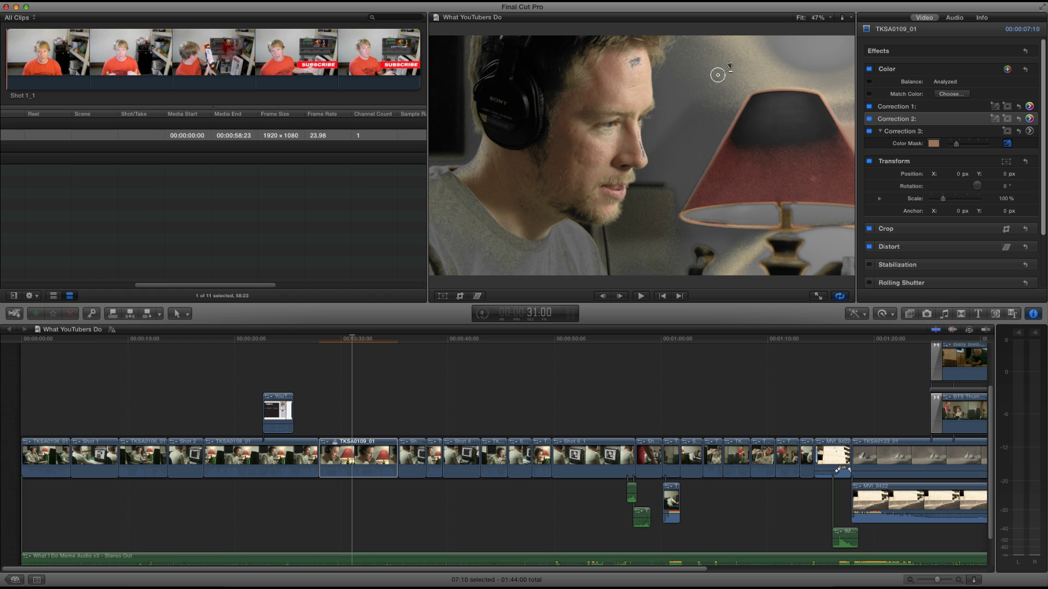
Step: Refine the mask with a lamp-shade sample and cool Correction 3's outside-mask Global colour toward blue
left_click_drag(729, 66, 729, 66)
left_click_drag(791, 177, 801, 162)
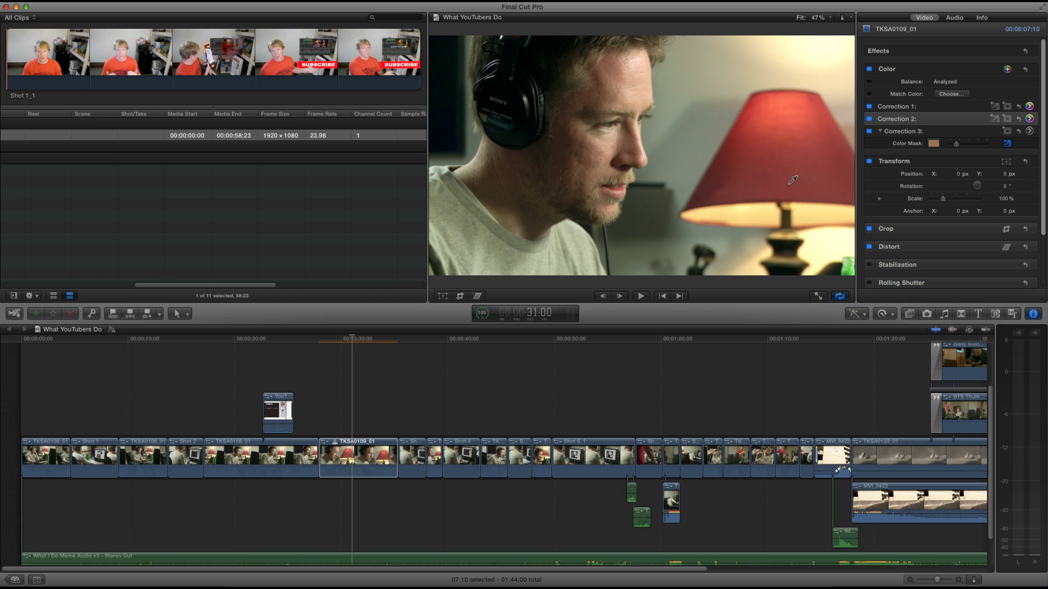
left_click(1029, 131)
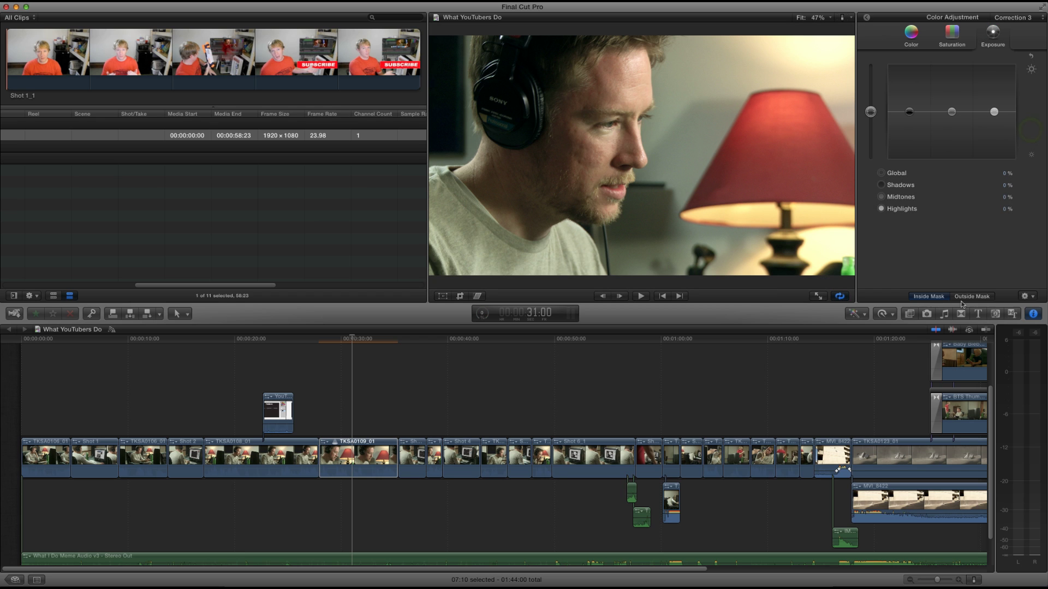
left_click(911, 36)
left_click_drag(919, 112, 965, 109)
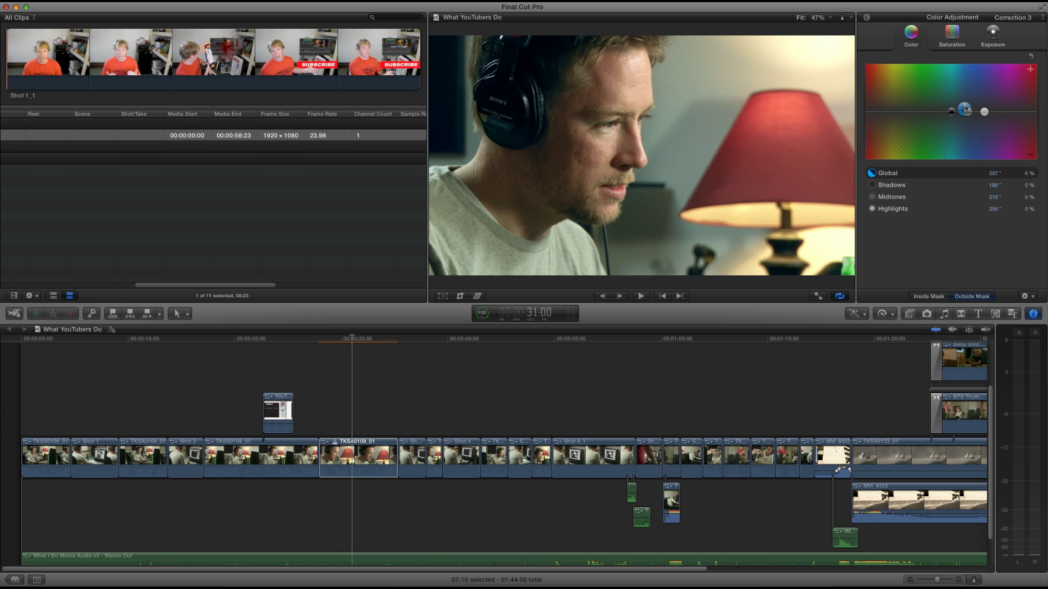
Step: Slightly darken the outside-mask exposure and warm the masked skin tones toward a 43° hue
left_click(991, 39)
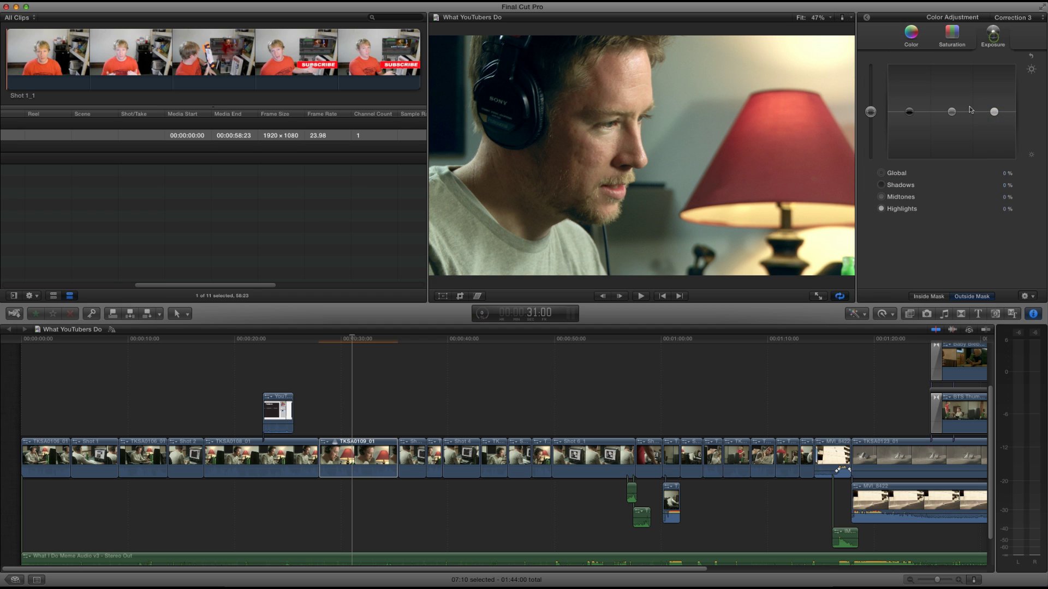
left_click_drag(873, 114, 873, 115)
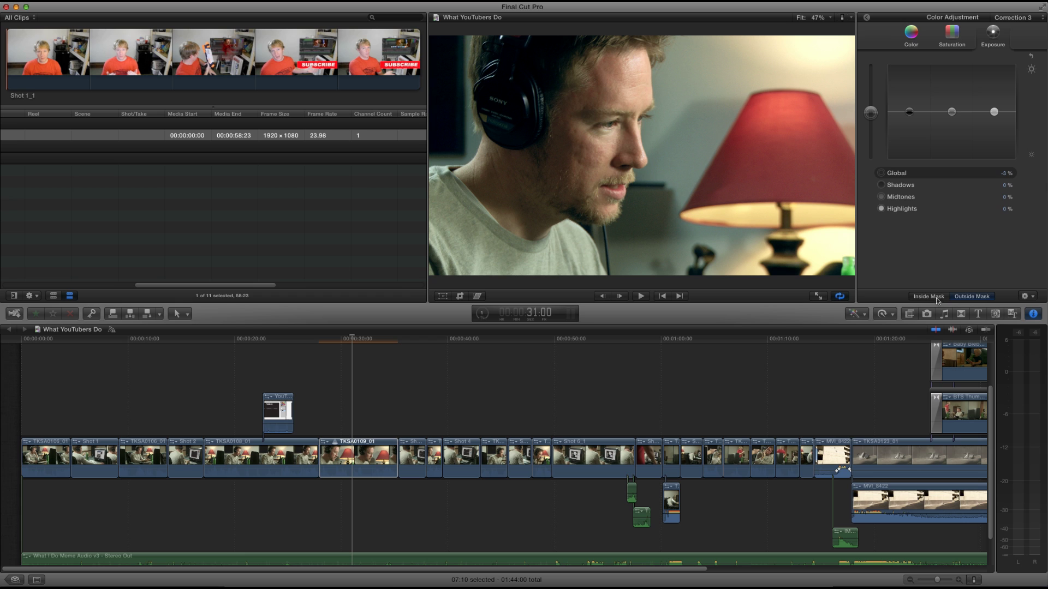
left_click(911, 33)
left_click_drag(920, 112, 885, 112)
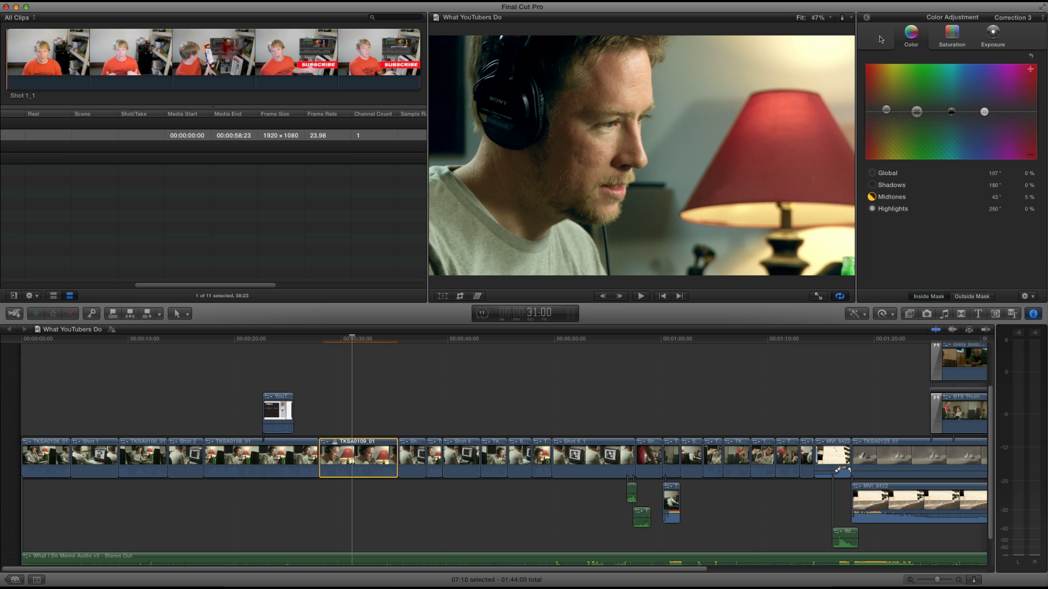
Step: Add Correction 4 with a wide oval shape mask and tightened feather around the subject
left_click(867, 18)
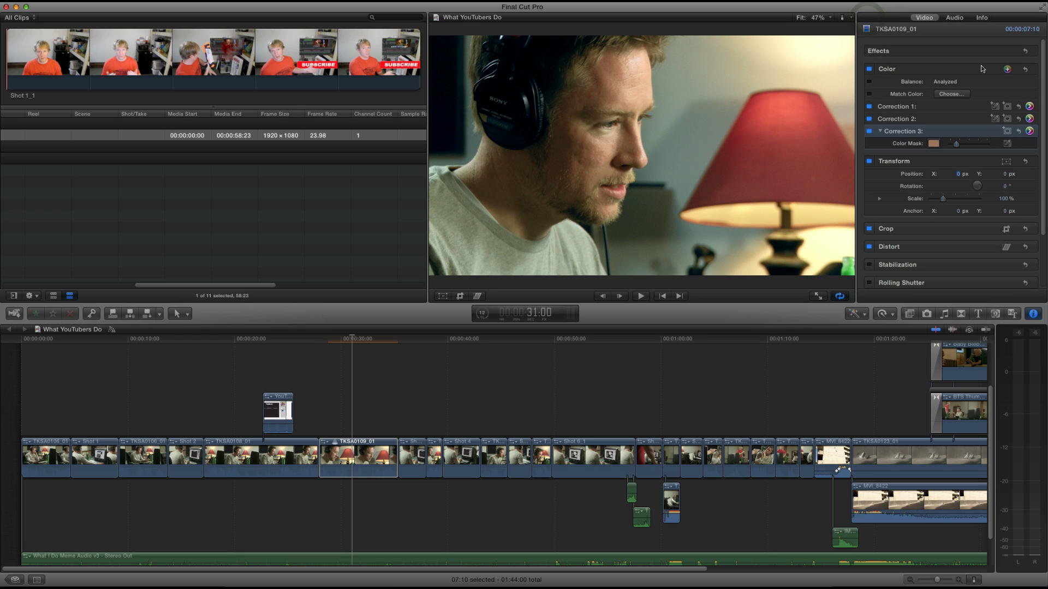
left_click(1007, 69)
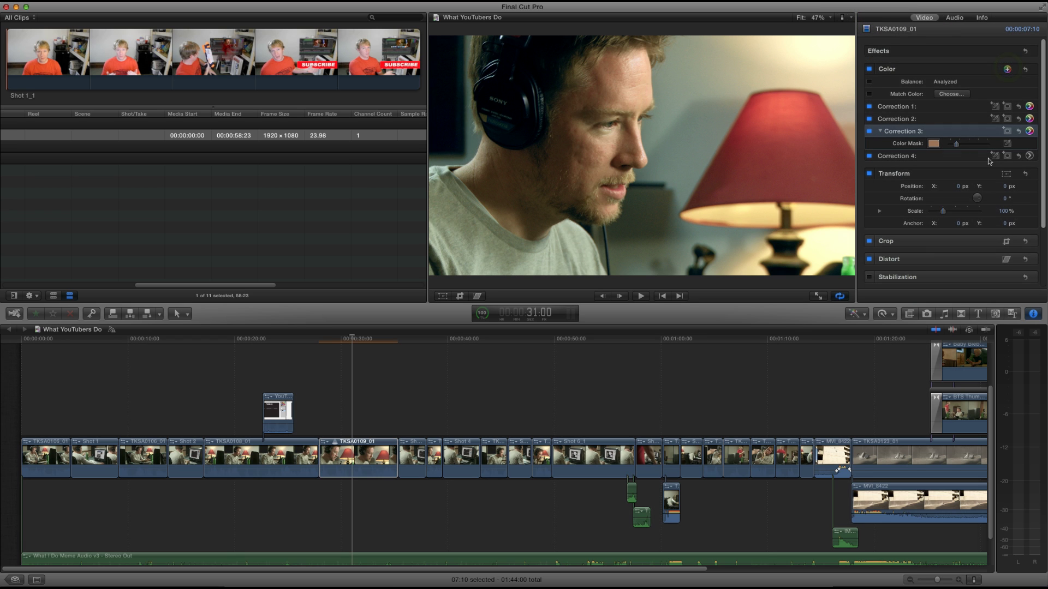
left_click(1007, 156)
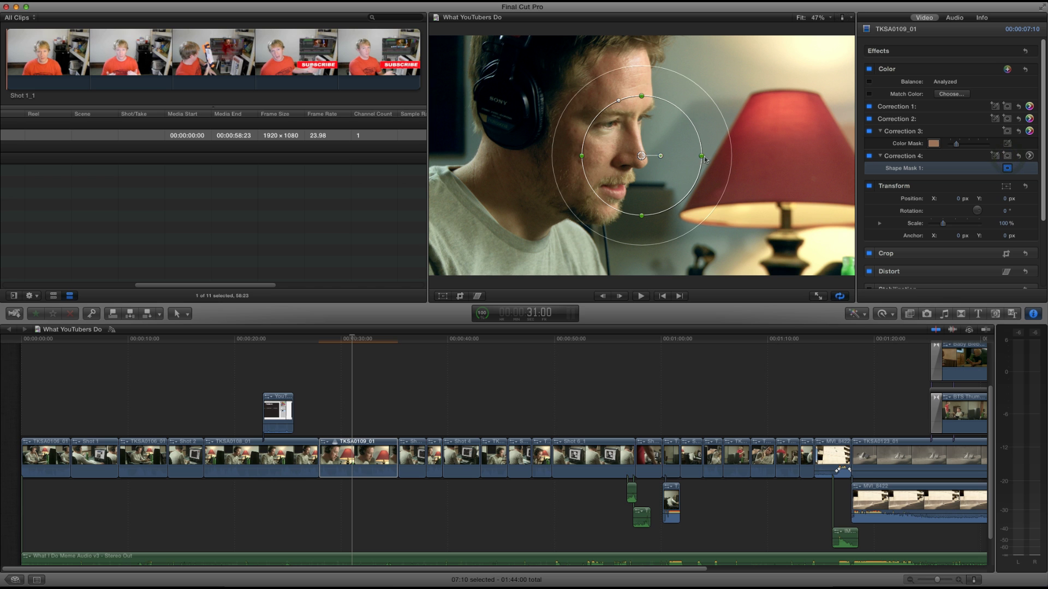
left_click_drag(703, 157, 827, 152)
left_click_drag(641, 96, 641, 45)
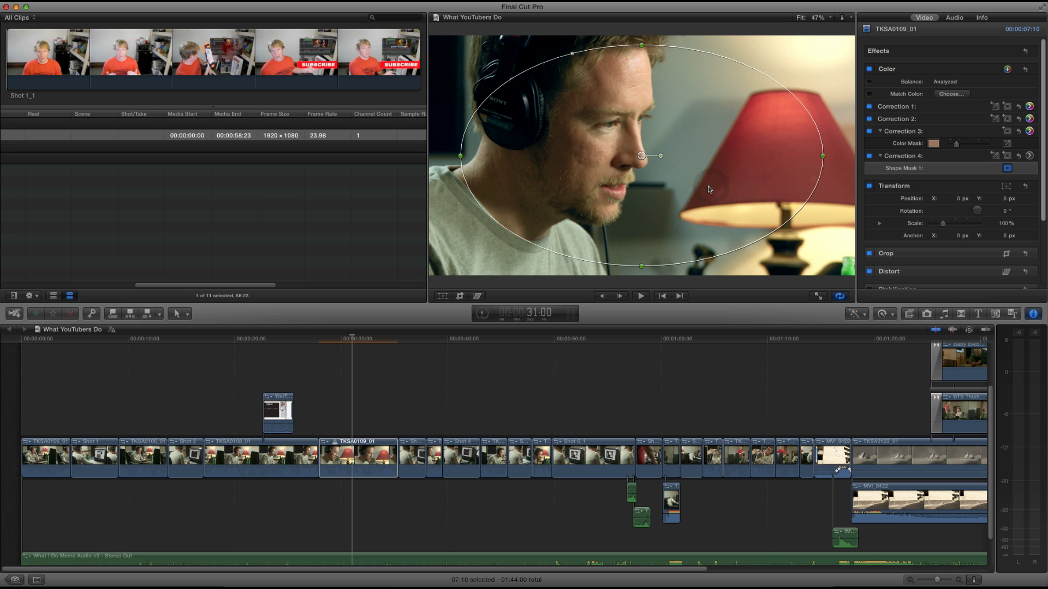
key("super+minus")
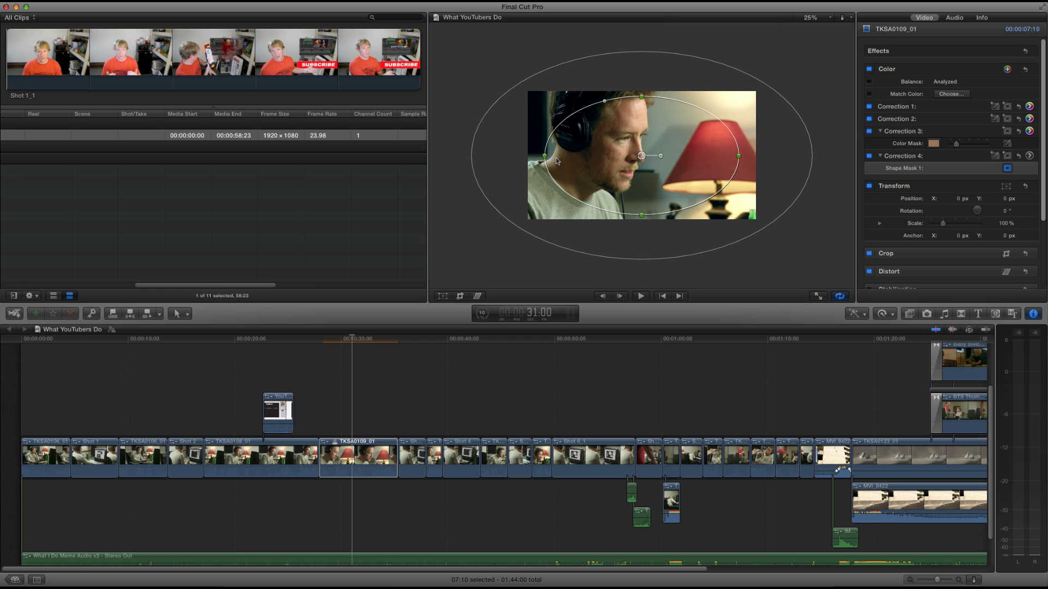
left_click_drag(545, 156, 531, 156)
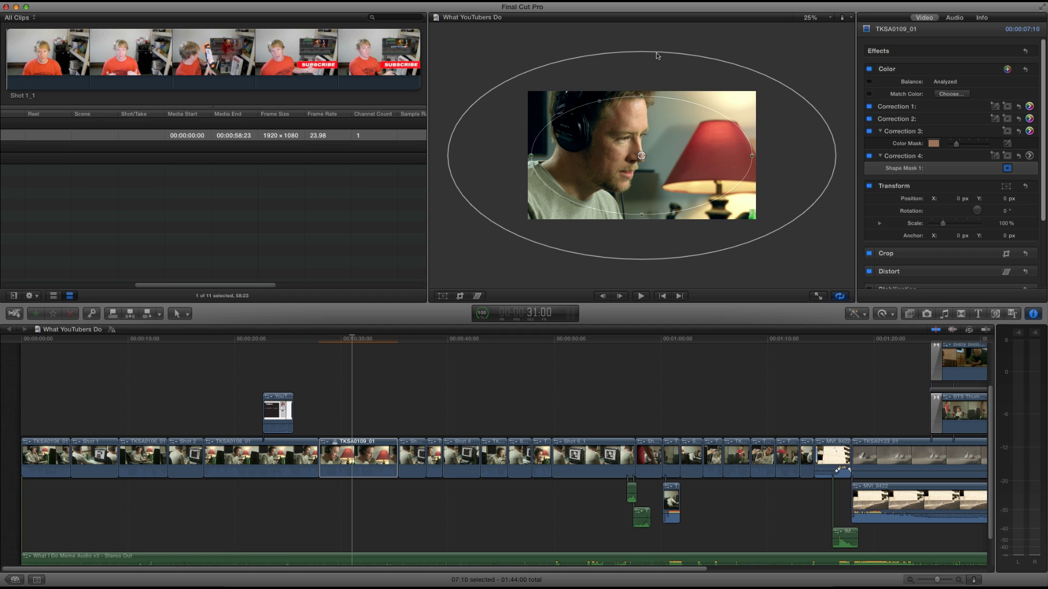
left_click_drag(656, 53, 642, 95)
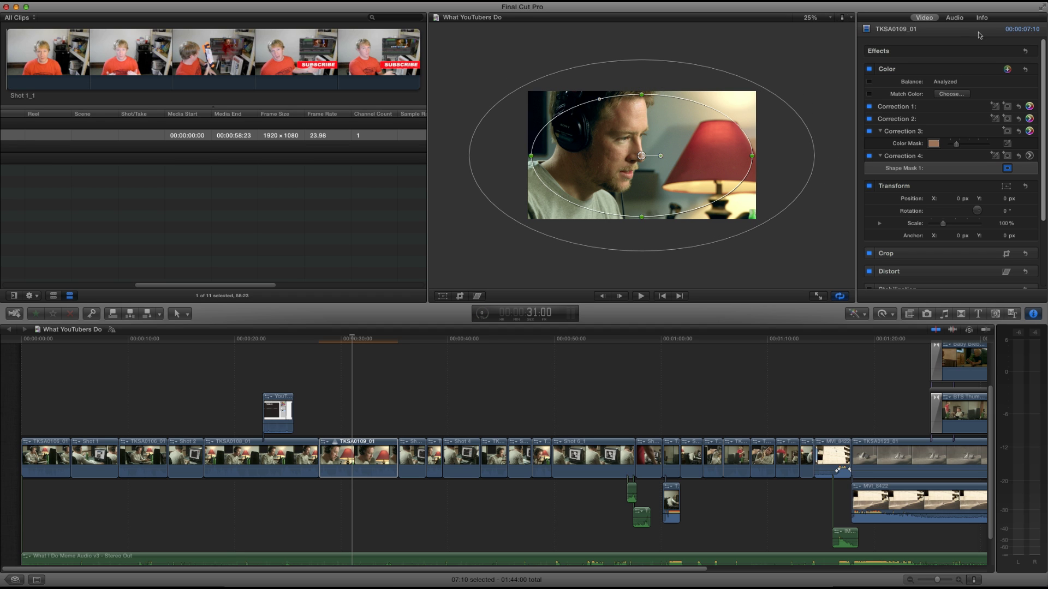
Step: Set Correction 4's outside-mask Global exposure to 24%
left_click(1029, 155)
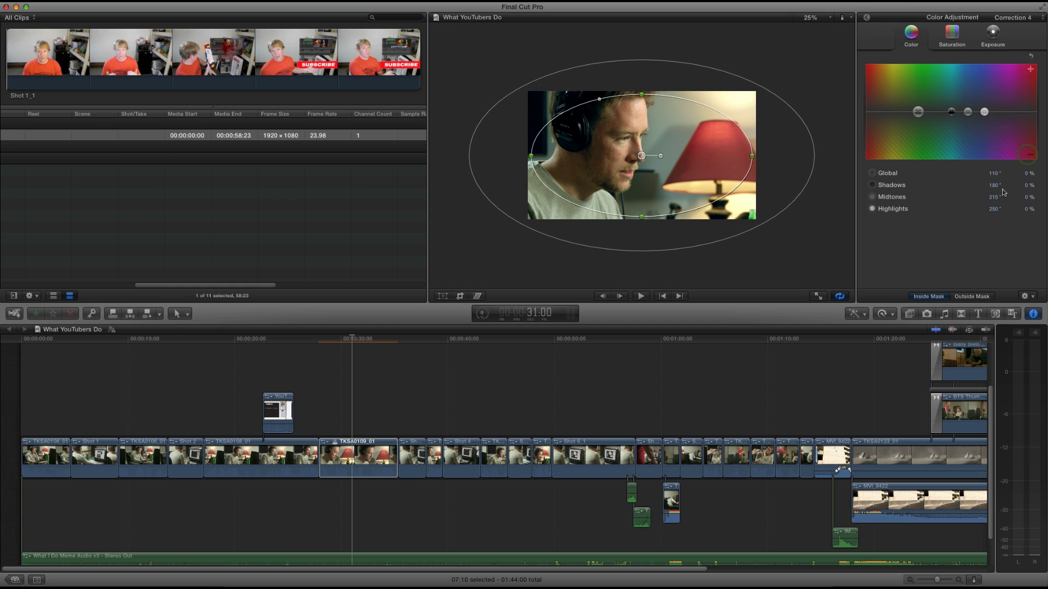
left_click(975, 295)
left_click(993, 34)
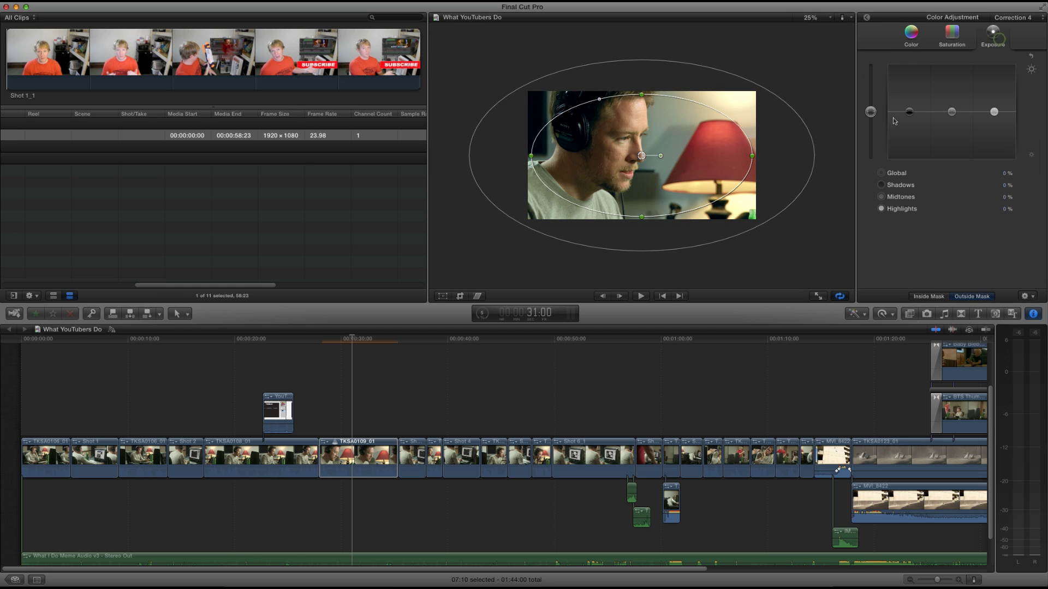
left_click_drag(870, 112, 870, 124)
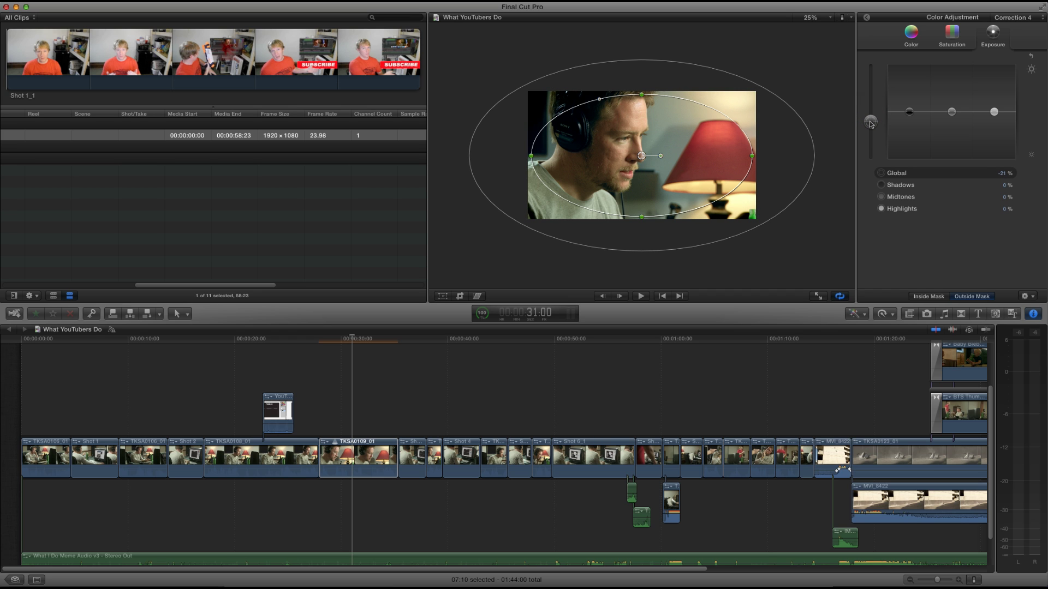
key("shift+z")
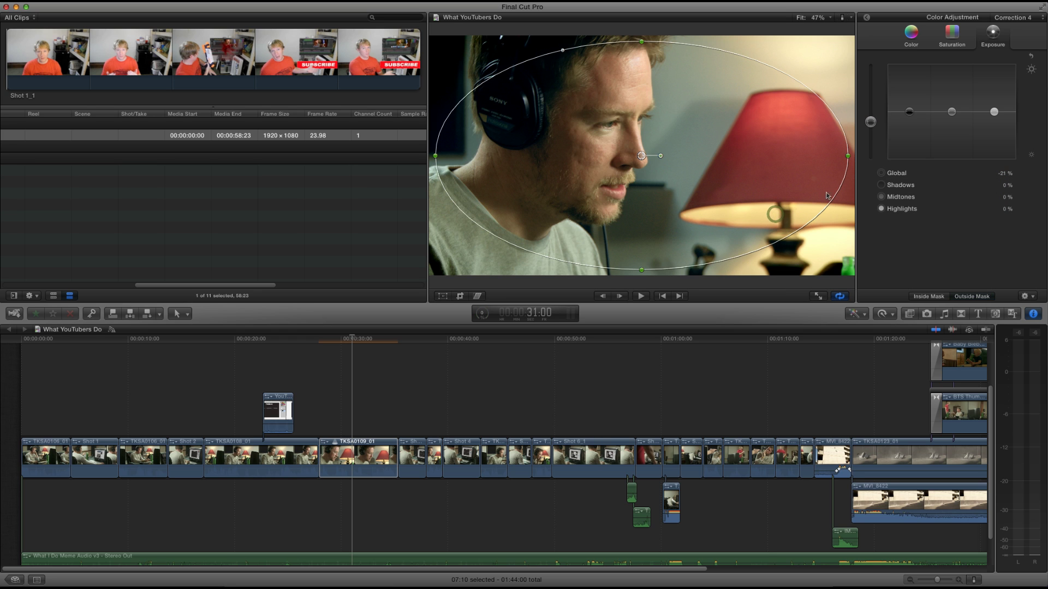
left_click_drag(870, 121, 872, 103)
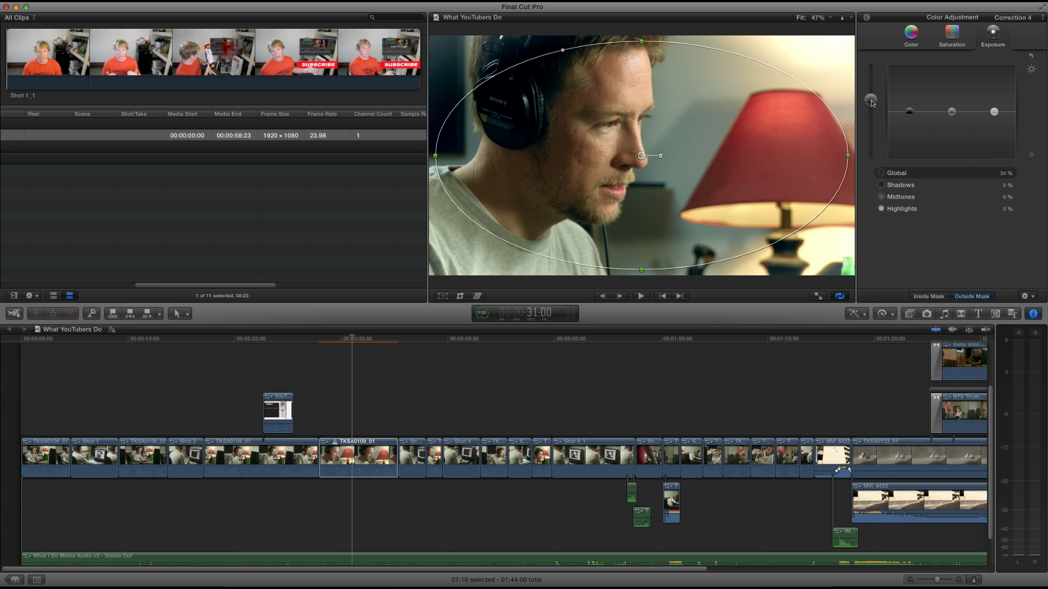
key("Escape")
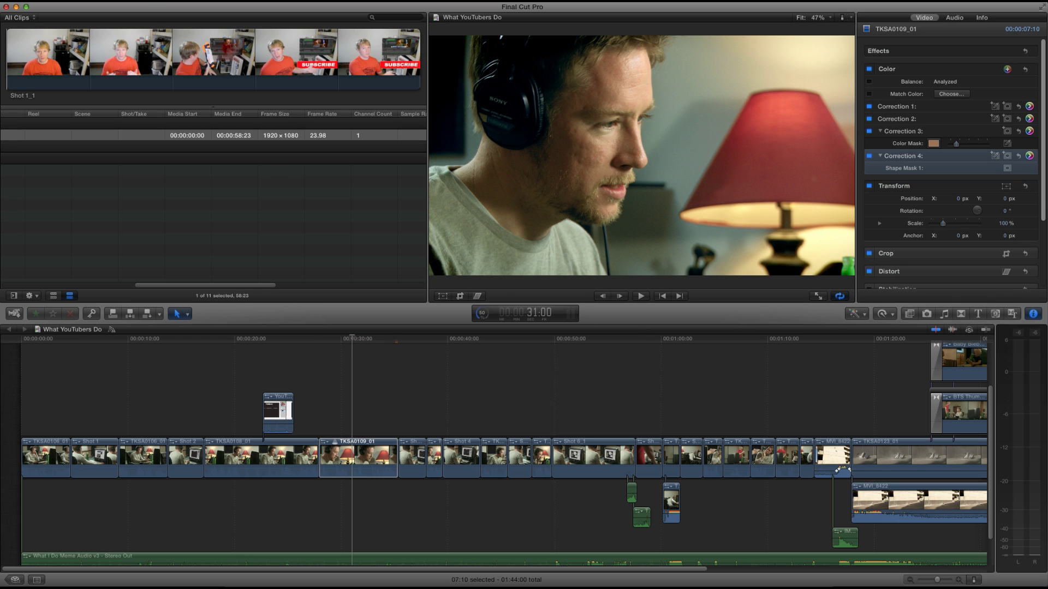
mouse_move(60, 34)
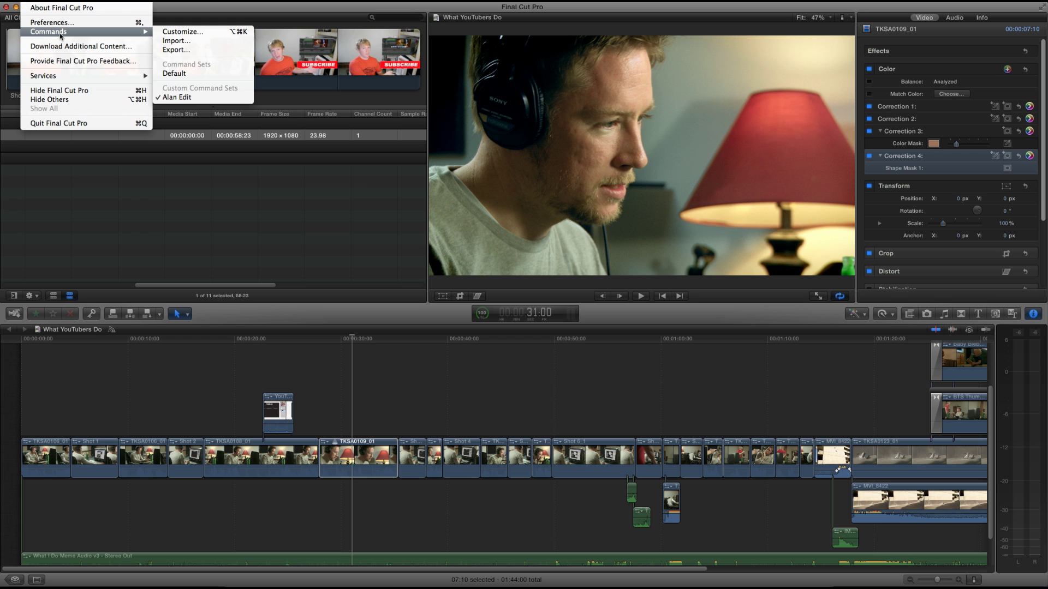
left_click(192, 36)
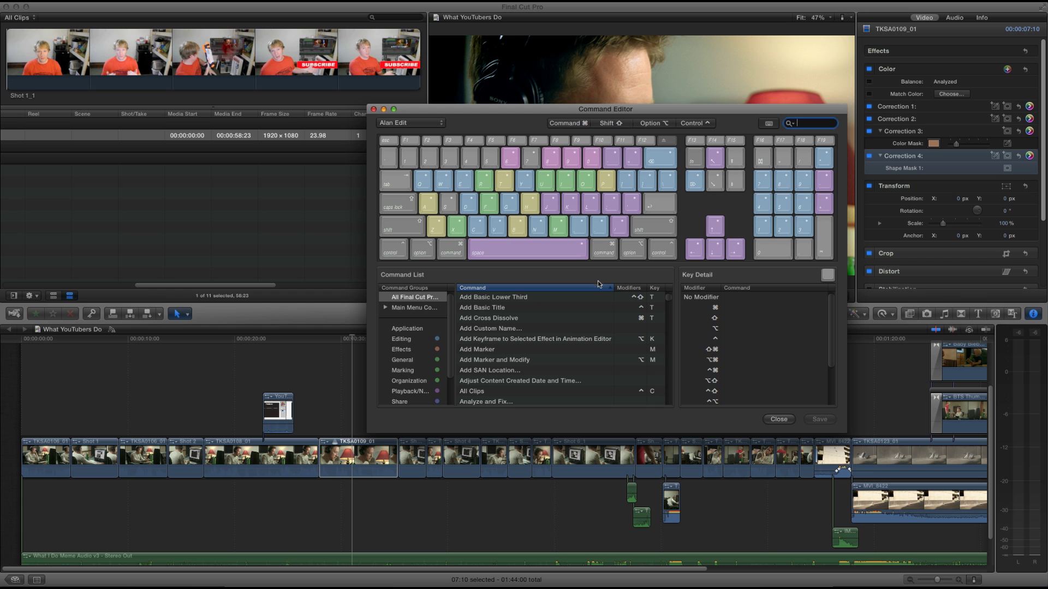
left_click_drag(497, 113, 449, 100)
left_click(353, 110)
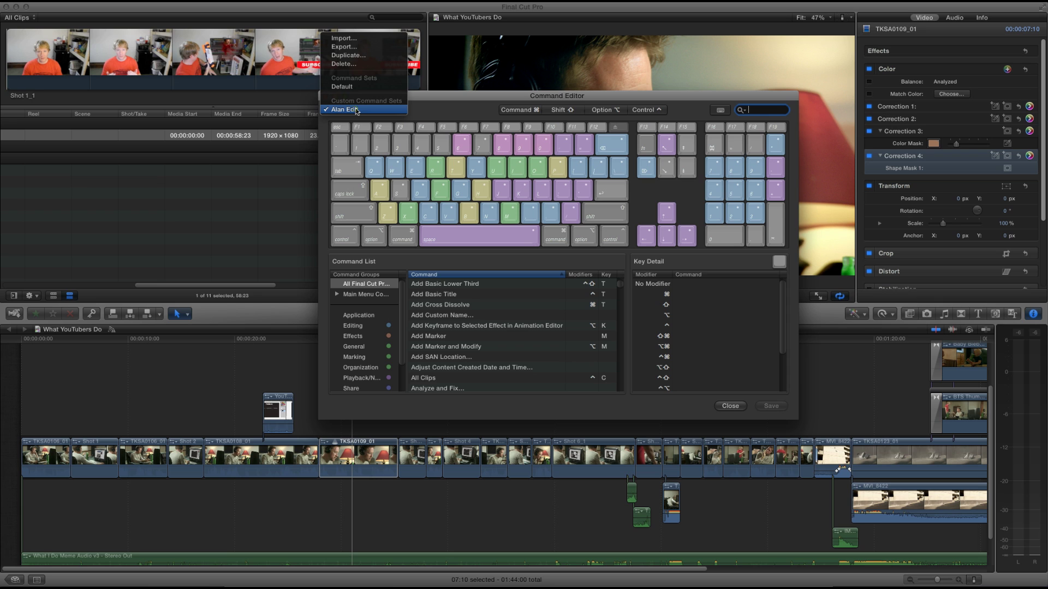
left_click(356, 111)
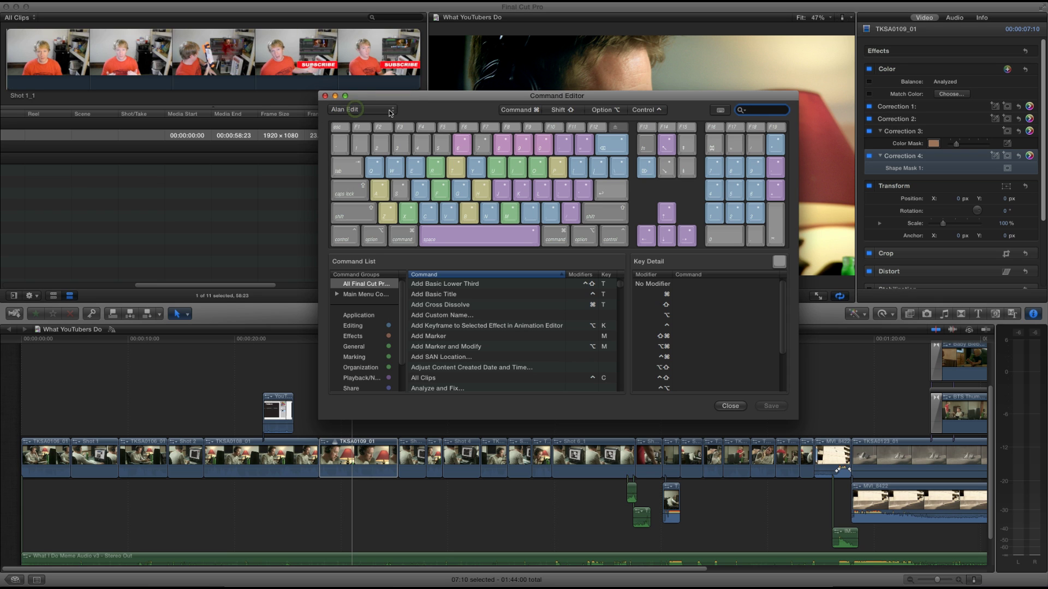
left_click(364, 339)
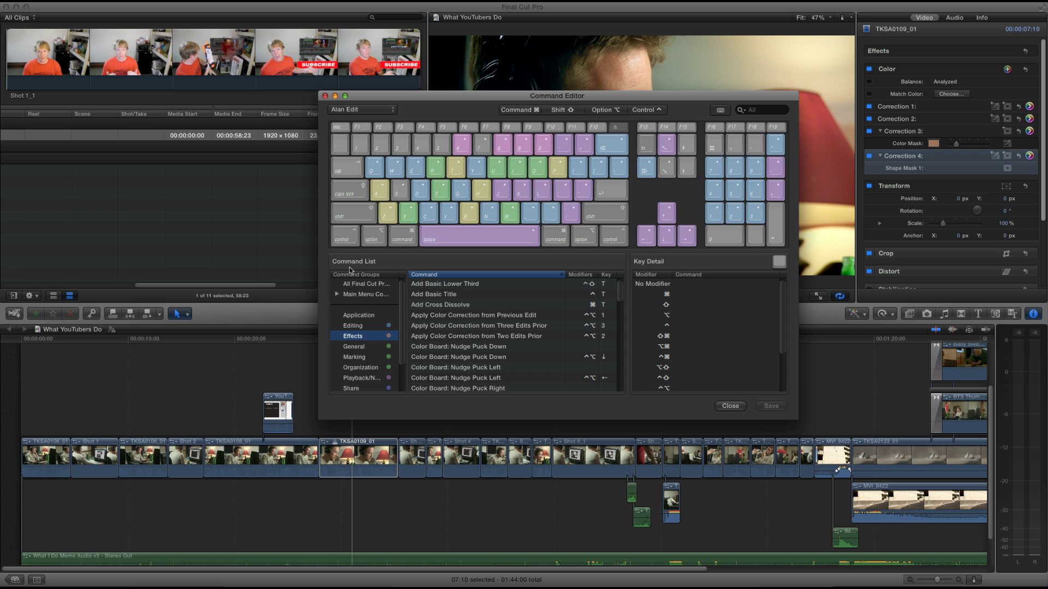
left_click(450, 316)
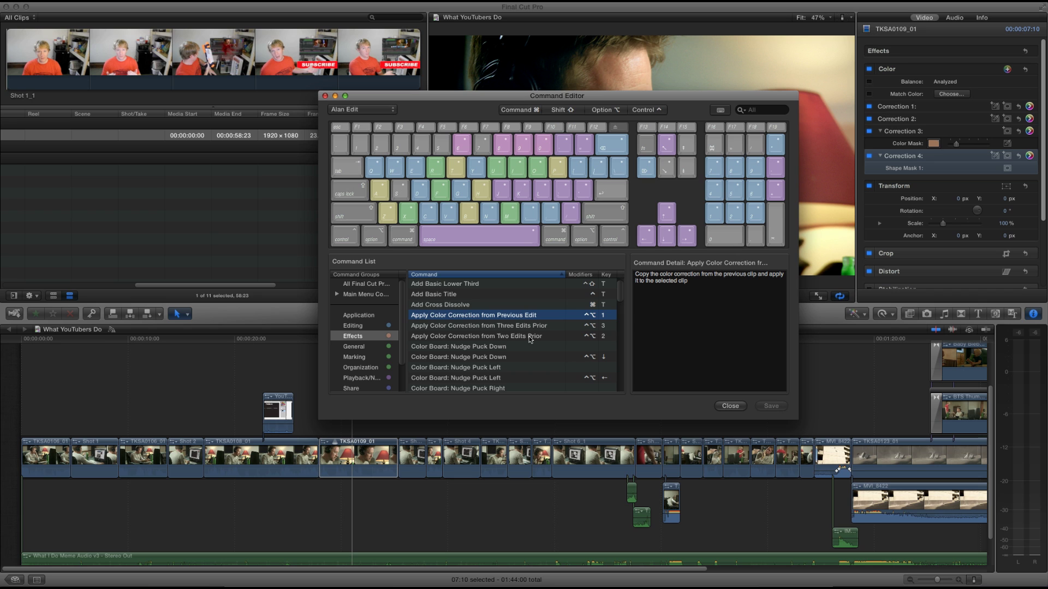
left_click(361, 109)
left_click(357, 90)
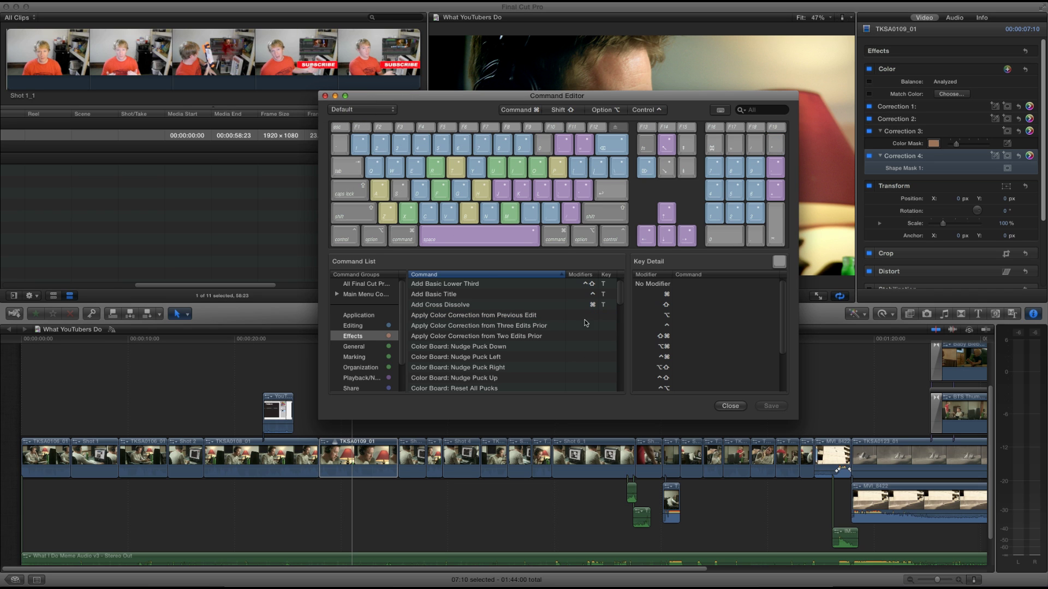
left_click(359, 111)
left_click(359, 135)
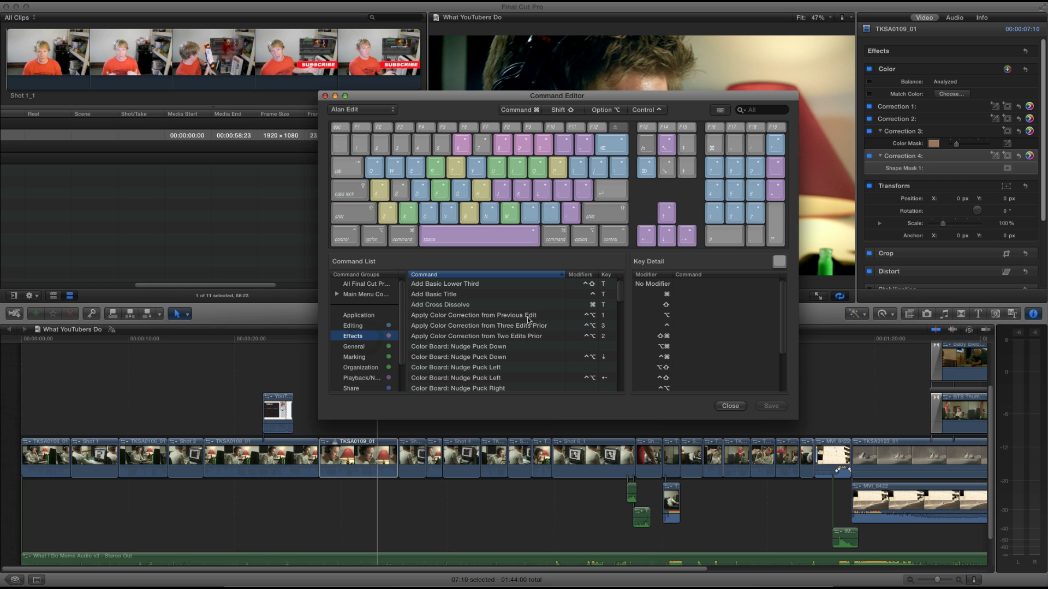
left_click(542, 326)
left_click(543, 336)
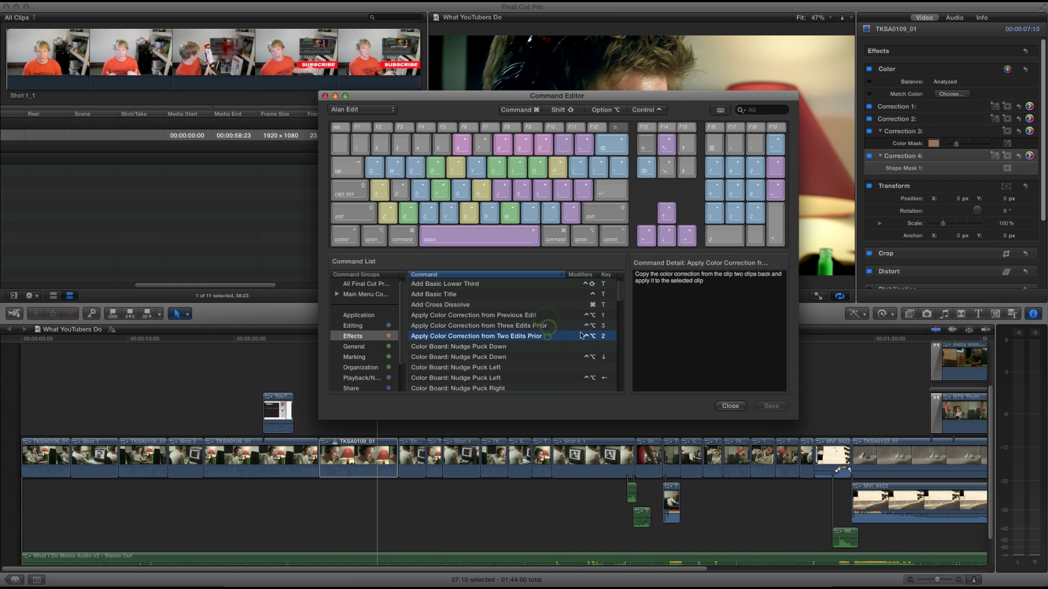
left_click(326, 97)
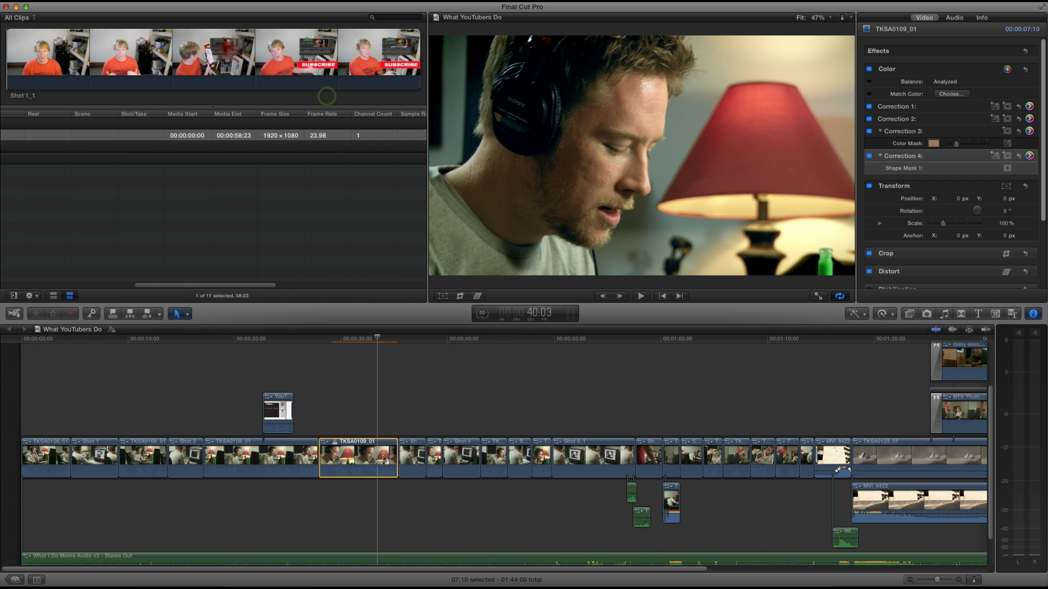
Step: Copy the TKSA0109_01 close-up's four-correction grade onto Shot 3, then deselect it
left_click(419, 459)
left_click(384, 455)
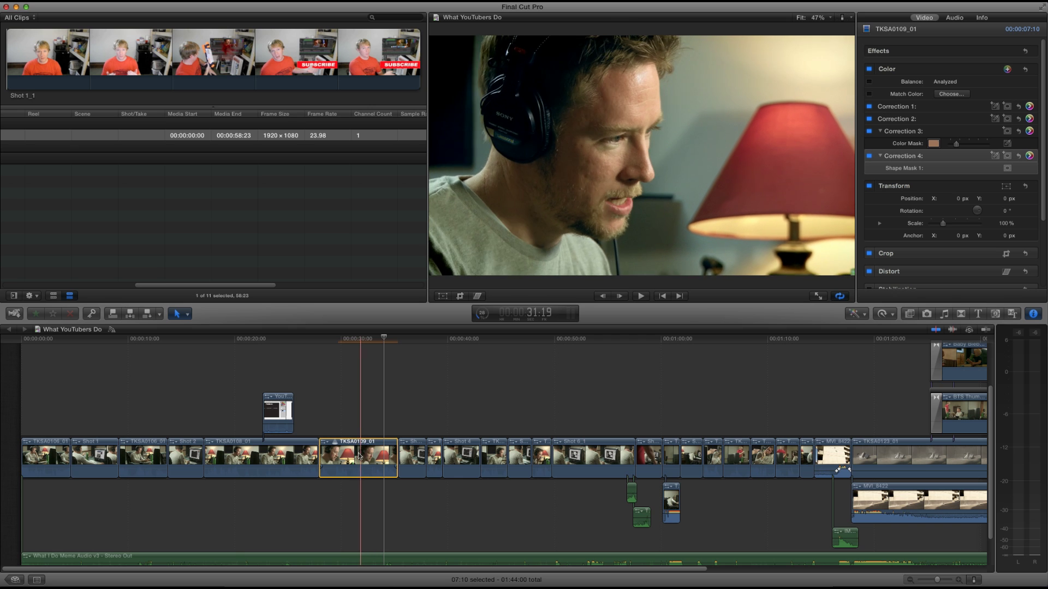
left_click(410, 458)
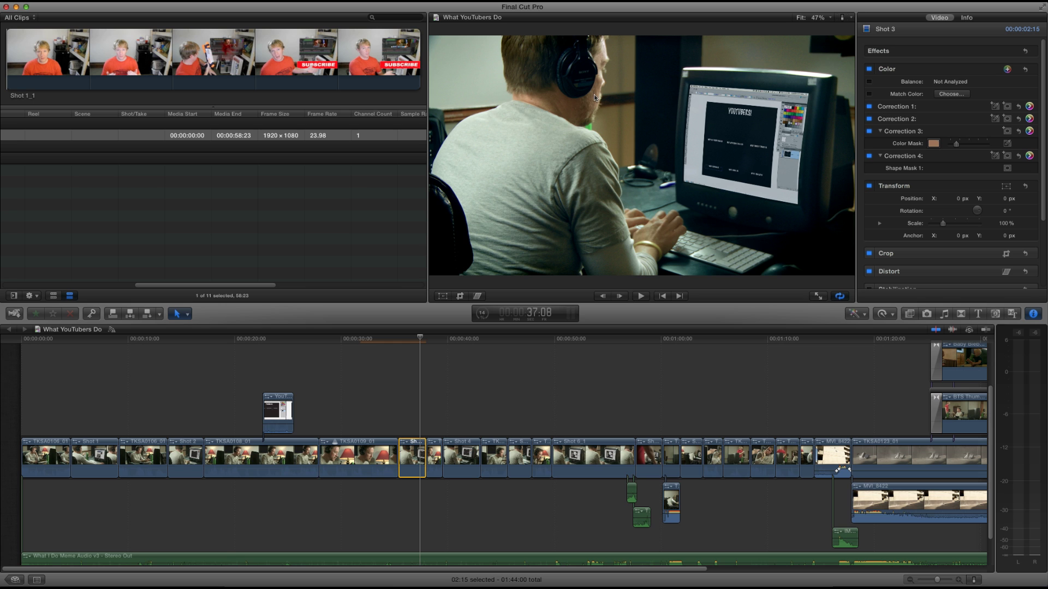
key("super+shift+a")
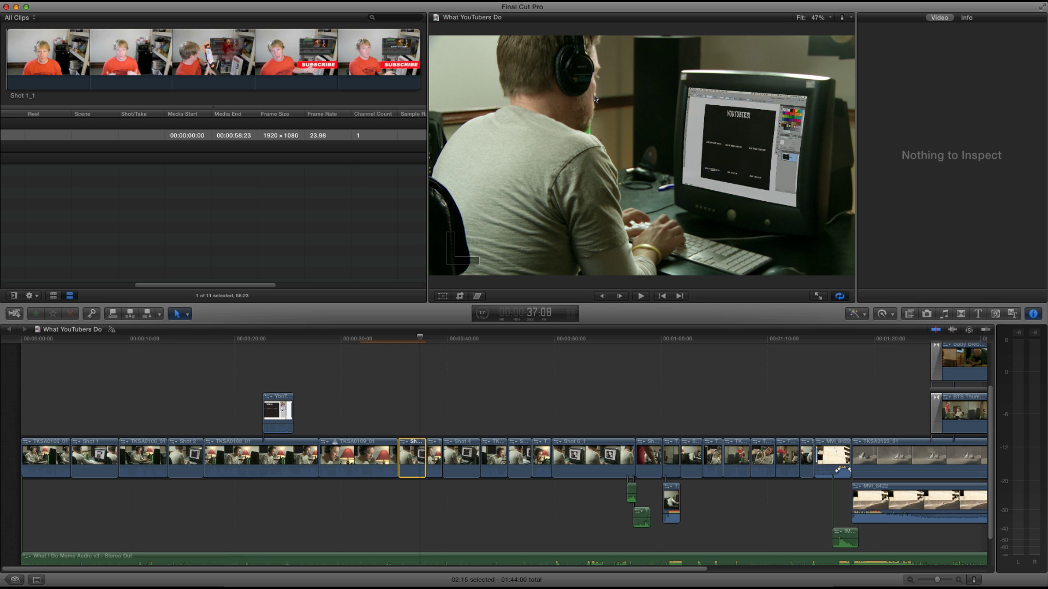
key("Up")
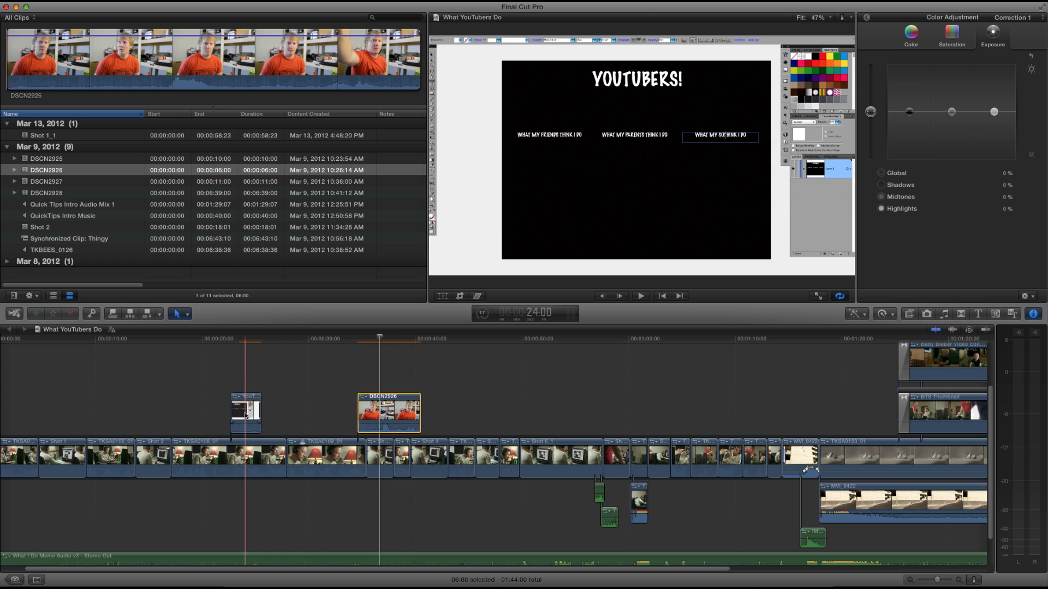
Step: Marquee-select the YOUTUBERS graphic and DSCN2926 connected clips together and bring up their shortcut menu
left_click(387, 419)
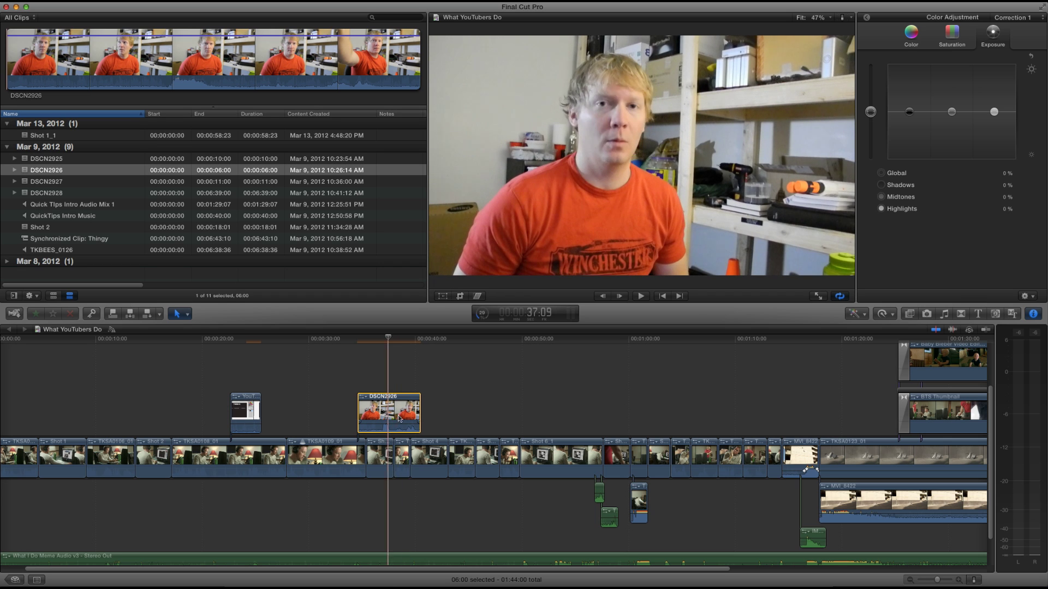
left_click(251, 414)
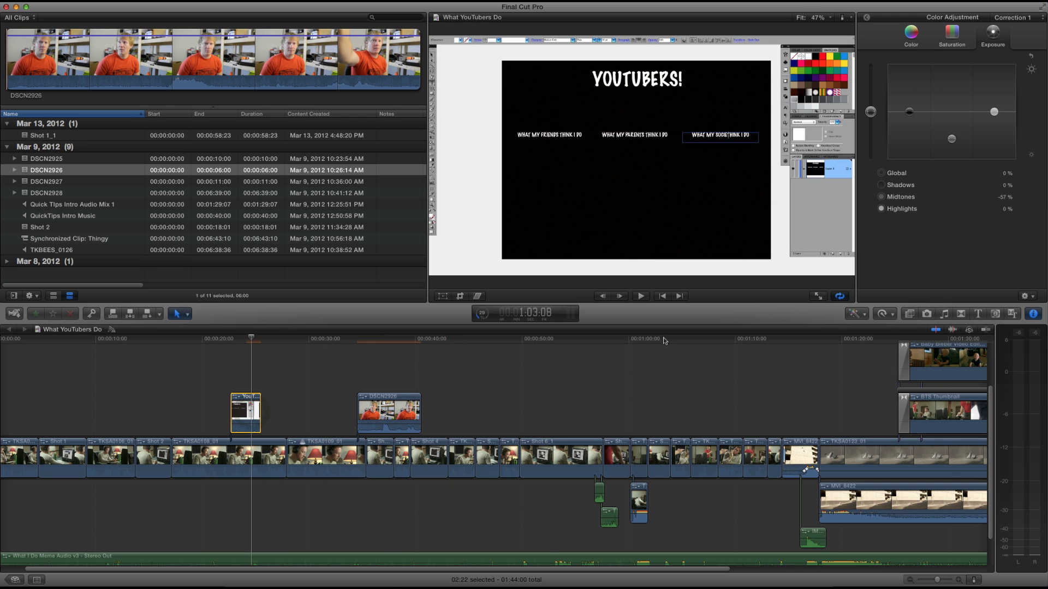
left_click(393, 413)
left_click_drag(218, 363, 431, 413)
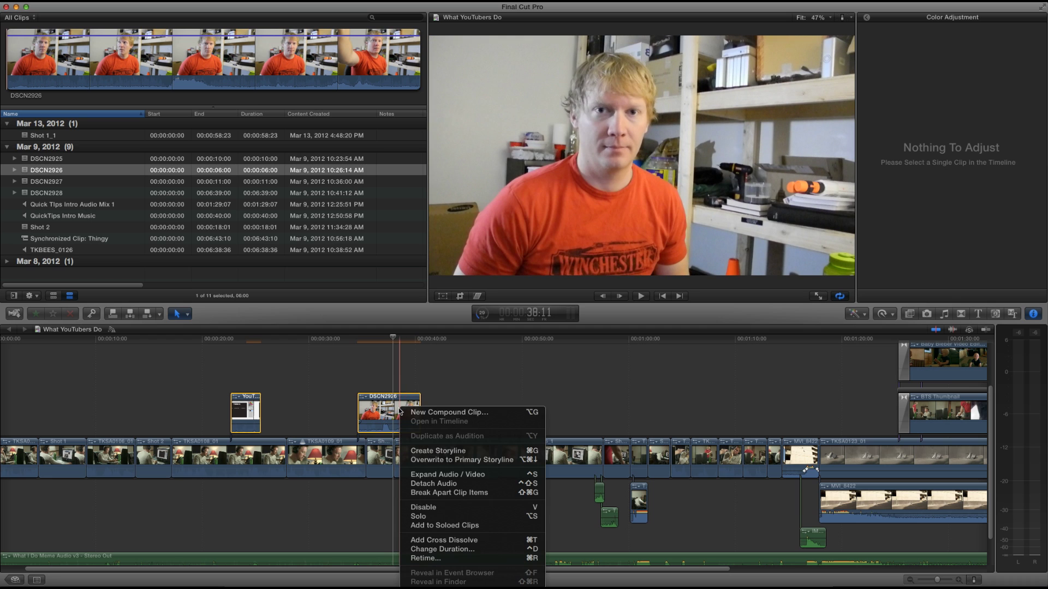
right_click(399, 407)
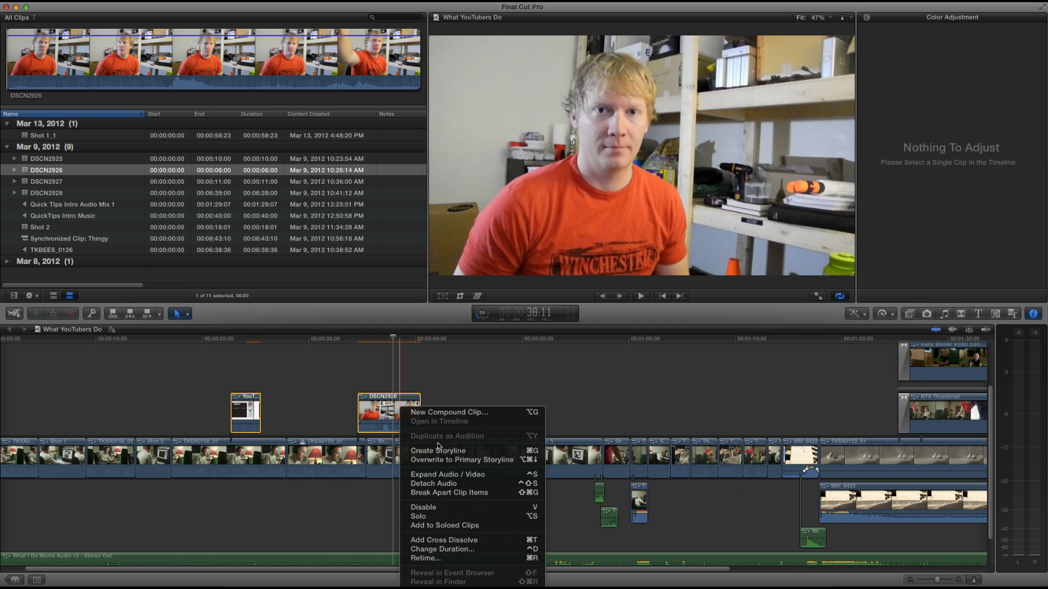
Step: Combine YOUTUBERS and DSCN2926 into one connected storyline, then select DSCN2926 alone for grading
left_click(498, 453)
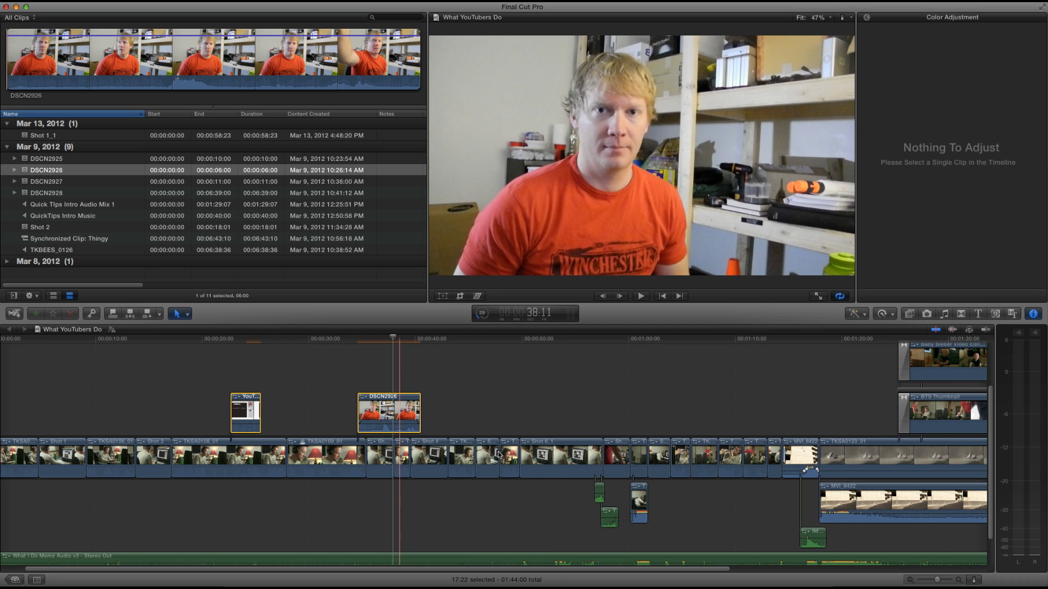
left_click(319, 411)
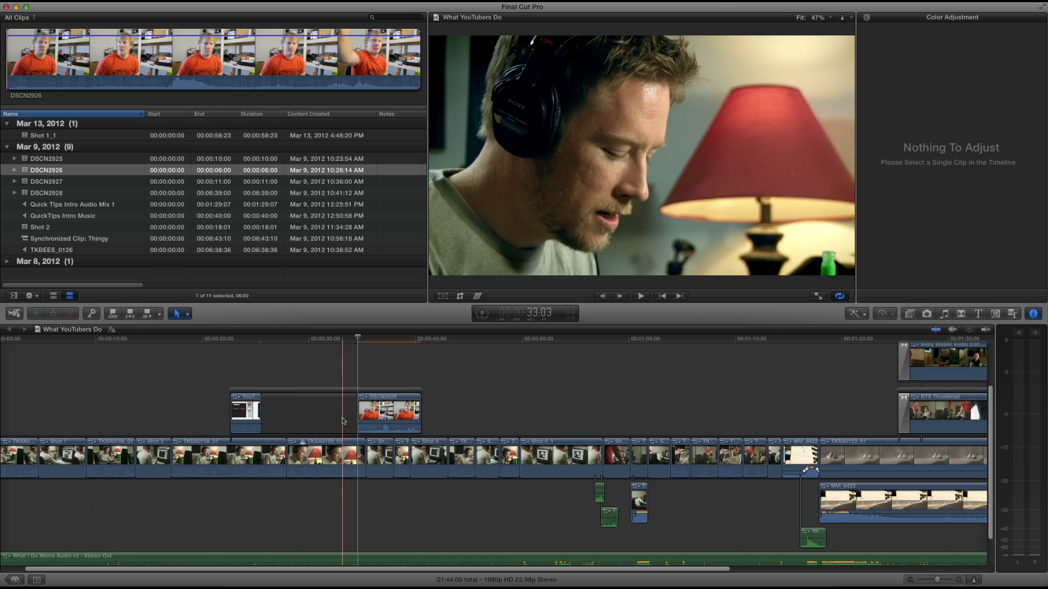
left_click(382, 406)
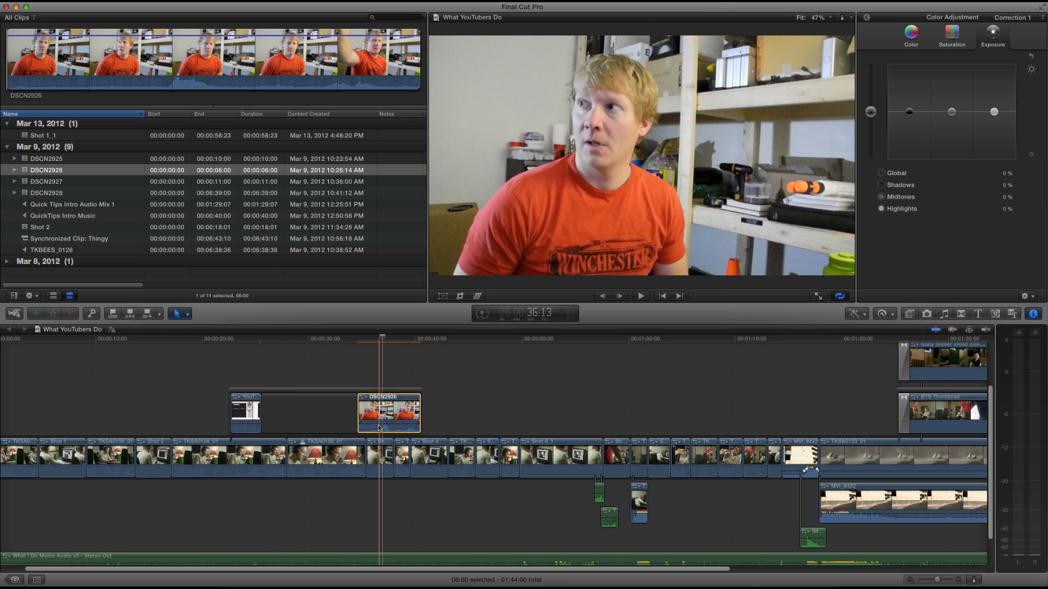